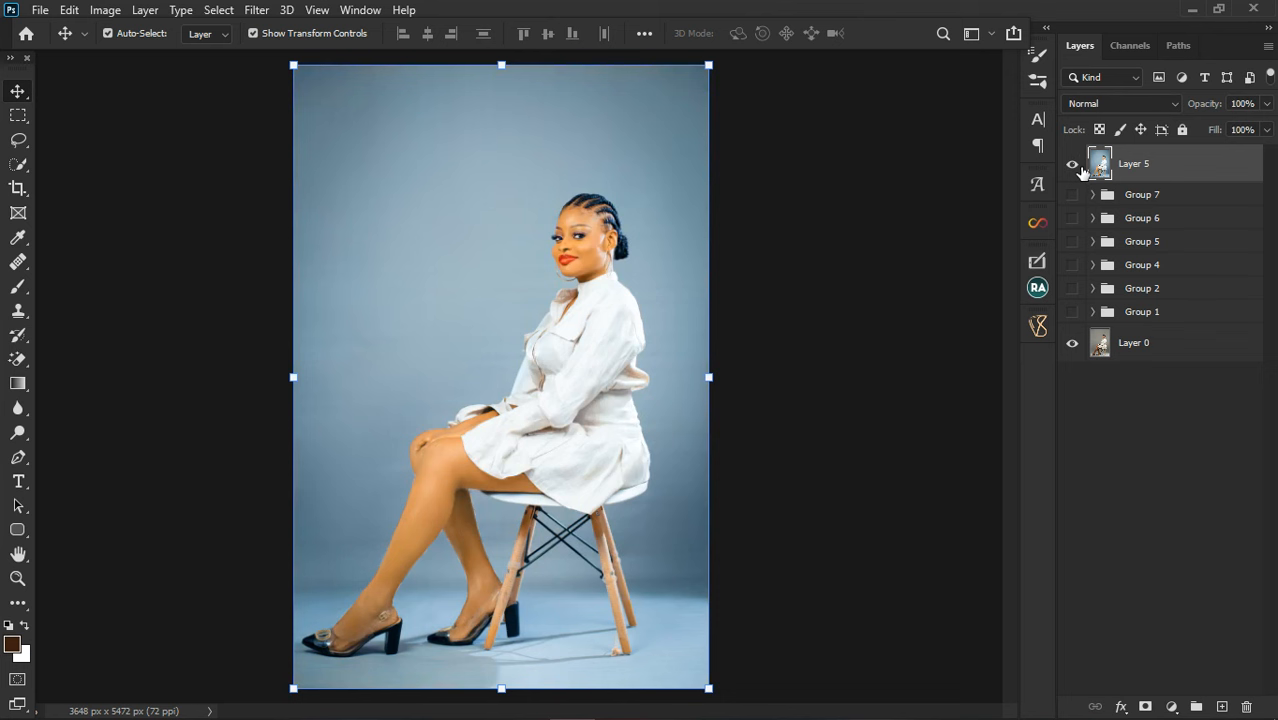
# Step: Compare the retouched image with the original by toggling the visibility of Layer 5
pyautogui.click(1074, 165)
pyautogui.click(1074, 165)
pyautogui.hotkey('ctrl', '-')
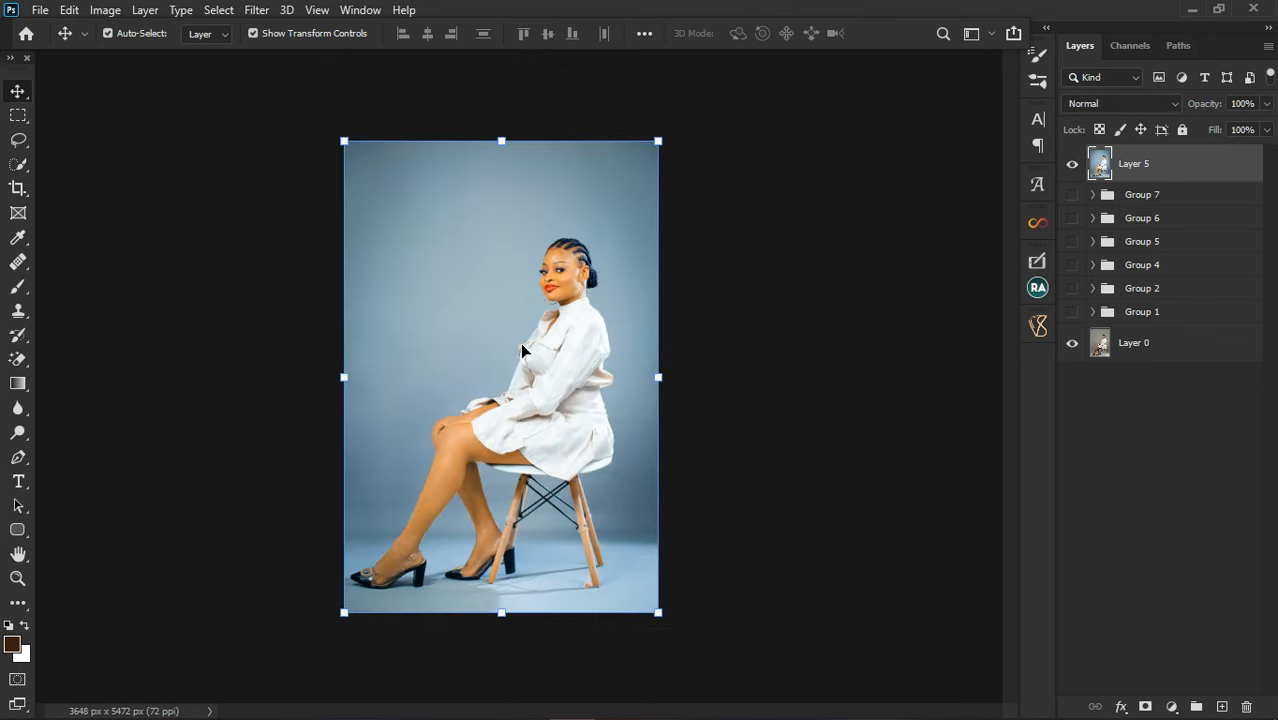
pyautogui.hotkey('ctrl', '+')
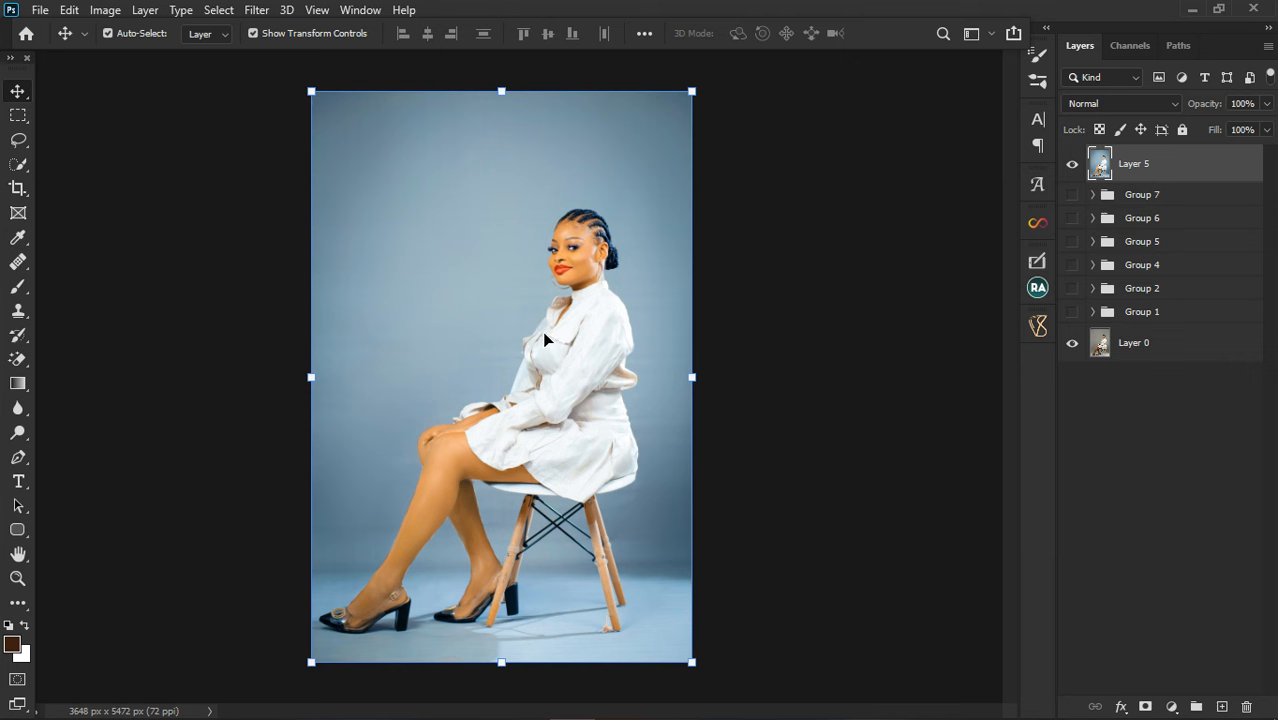
# Step: Hide Layer 5 and show Group 1, Group 2 and Group 4 one after another to review the retouching stages
pyautogui.click(1074, 166)
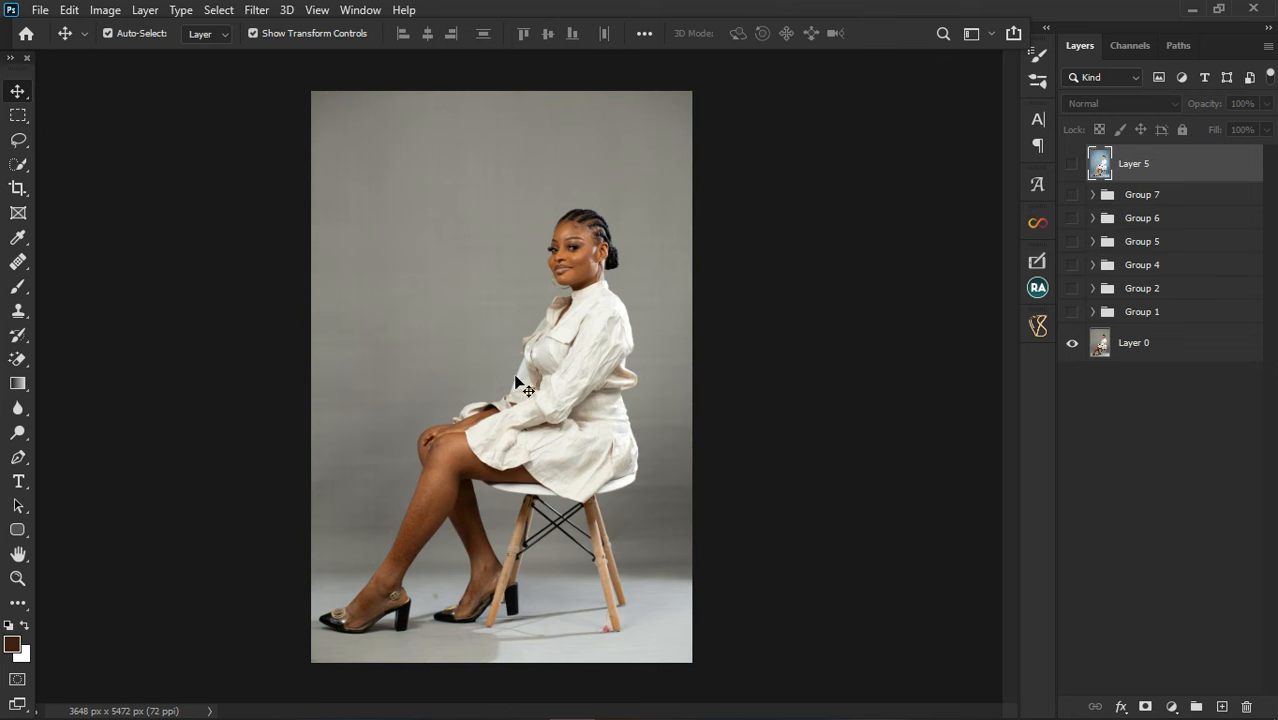
pyautogui.click(1073, 313)
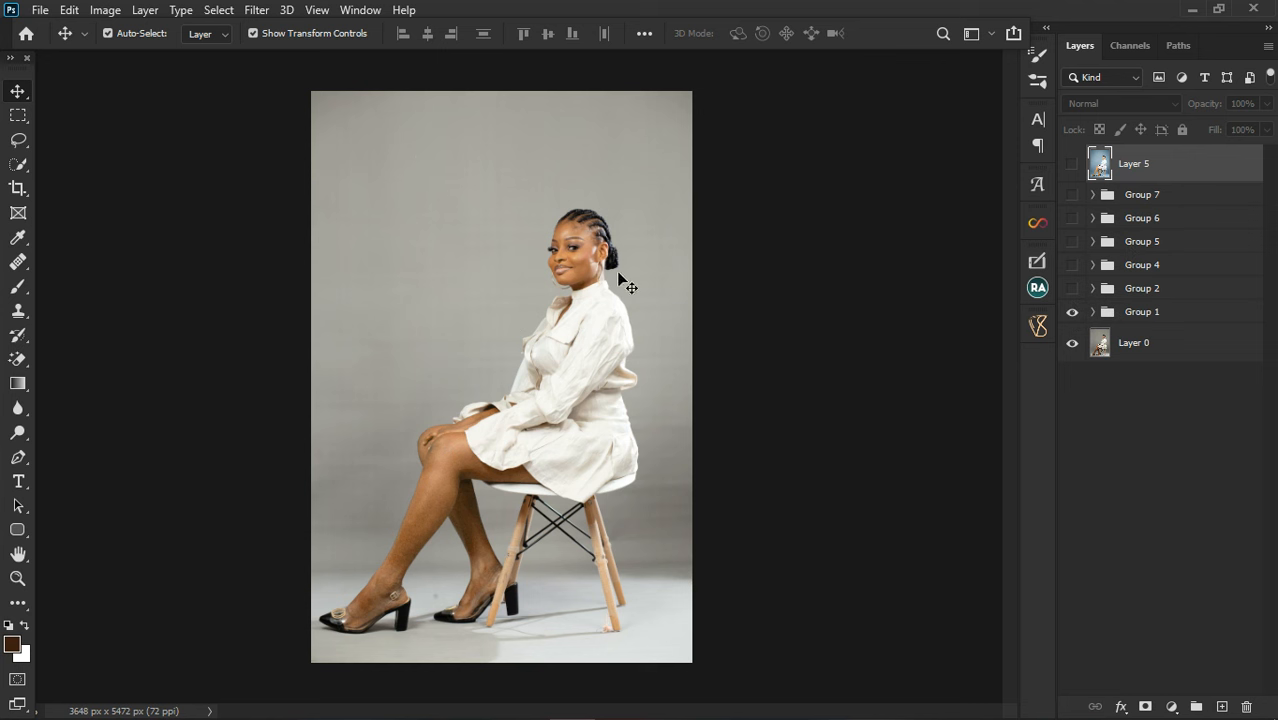
pyautogui.click(1072, 289)
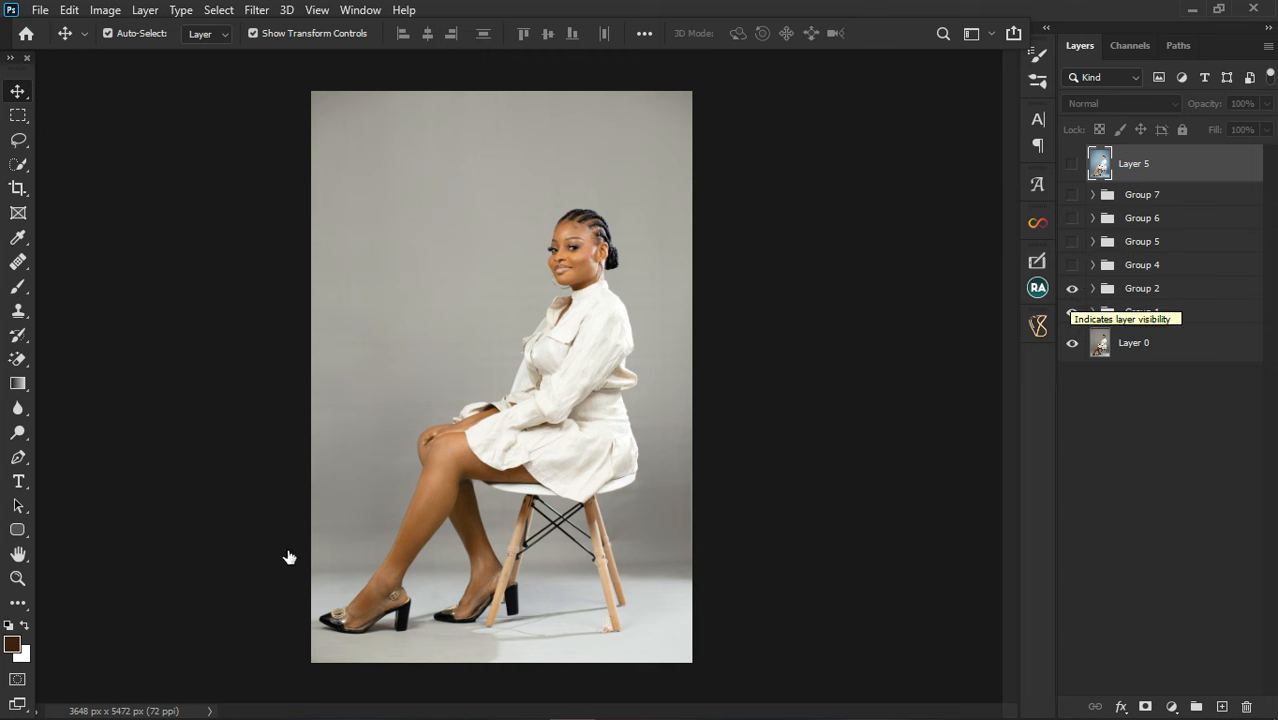
pyautogui.scroll(2, 478, 550)
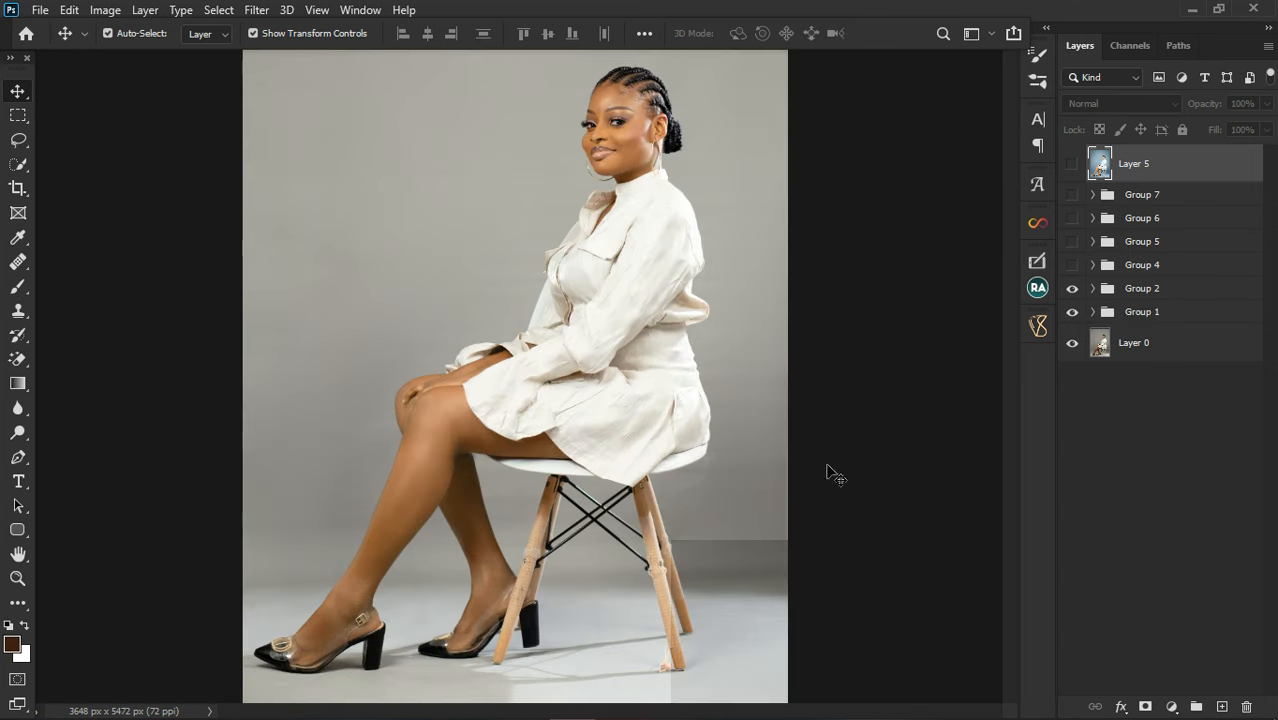
pyautogui.click(1072, 265)
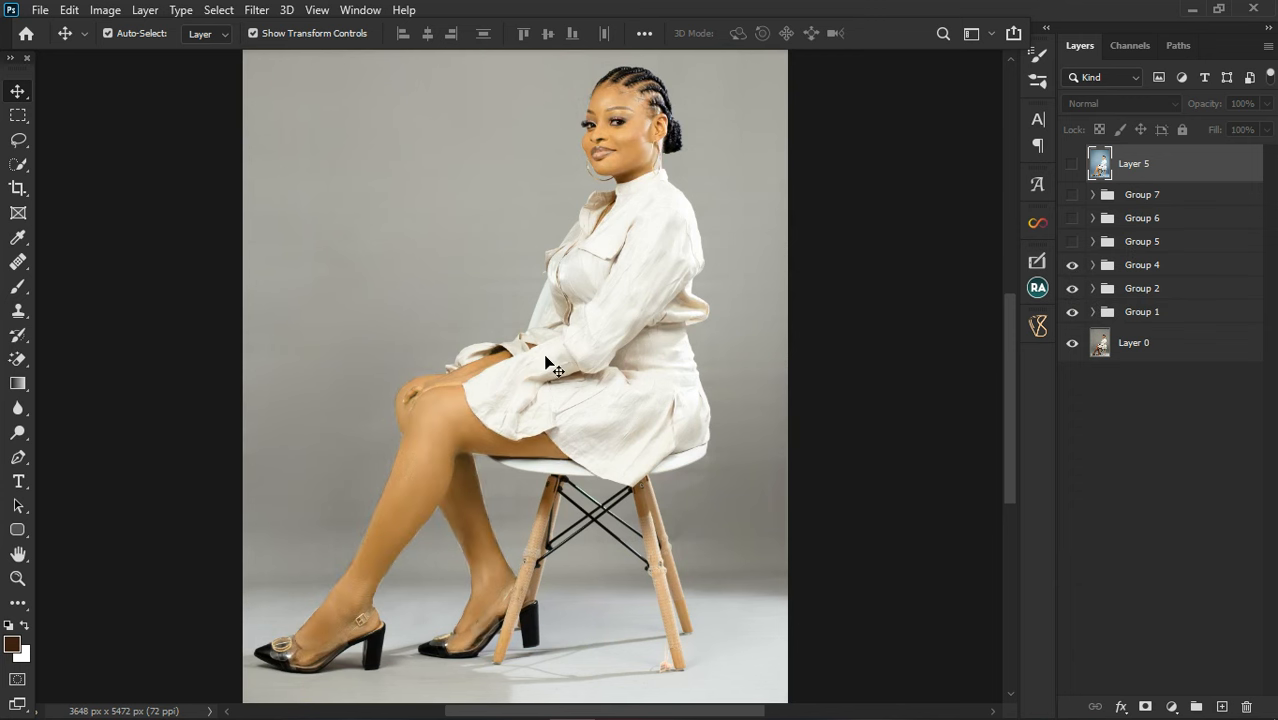
pyautogui.scroll(-1, 558, 358)
pyautogui.hotkey('ctrl', '0')
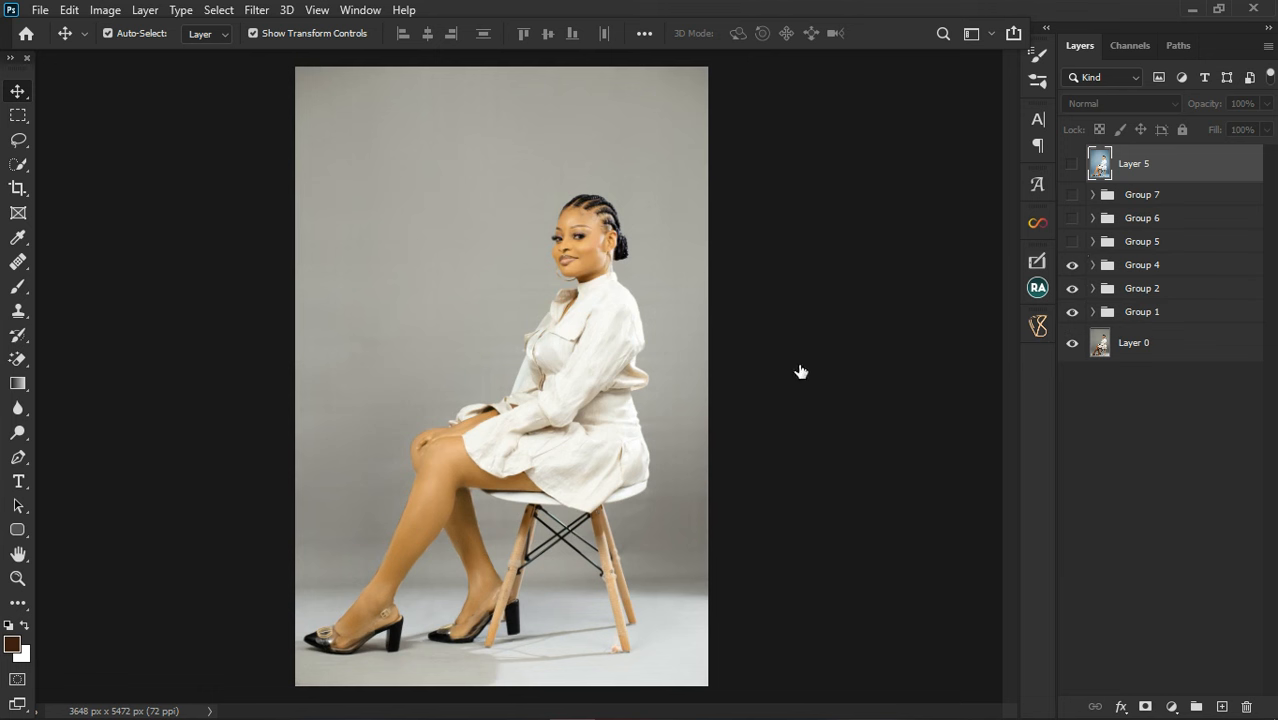
# Step: Look into Group 4, show the remaining groups and Layer 5, and hide all the groups again
pyautogui.click(1095, 266)
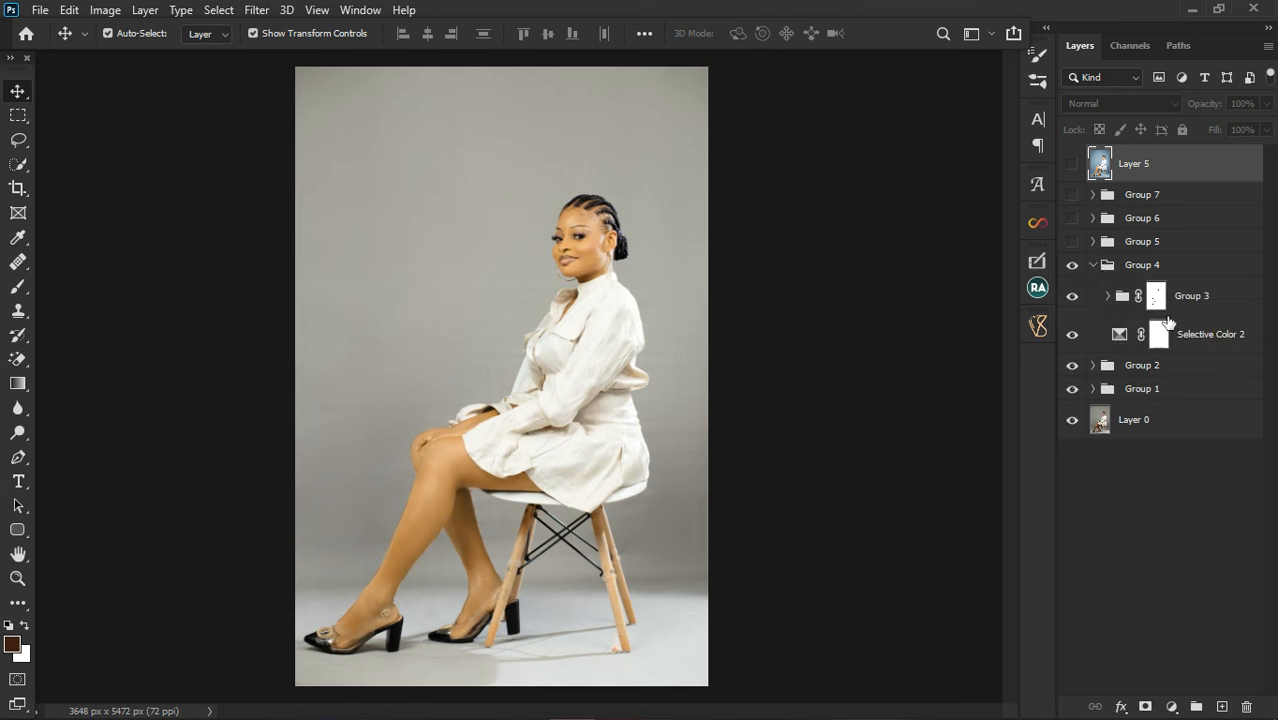
pyautogui.click(1093, 265)
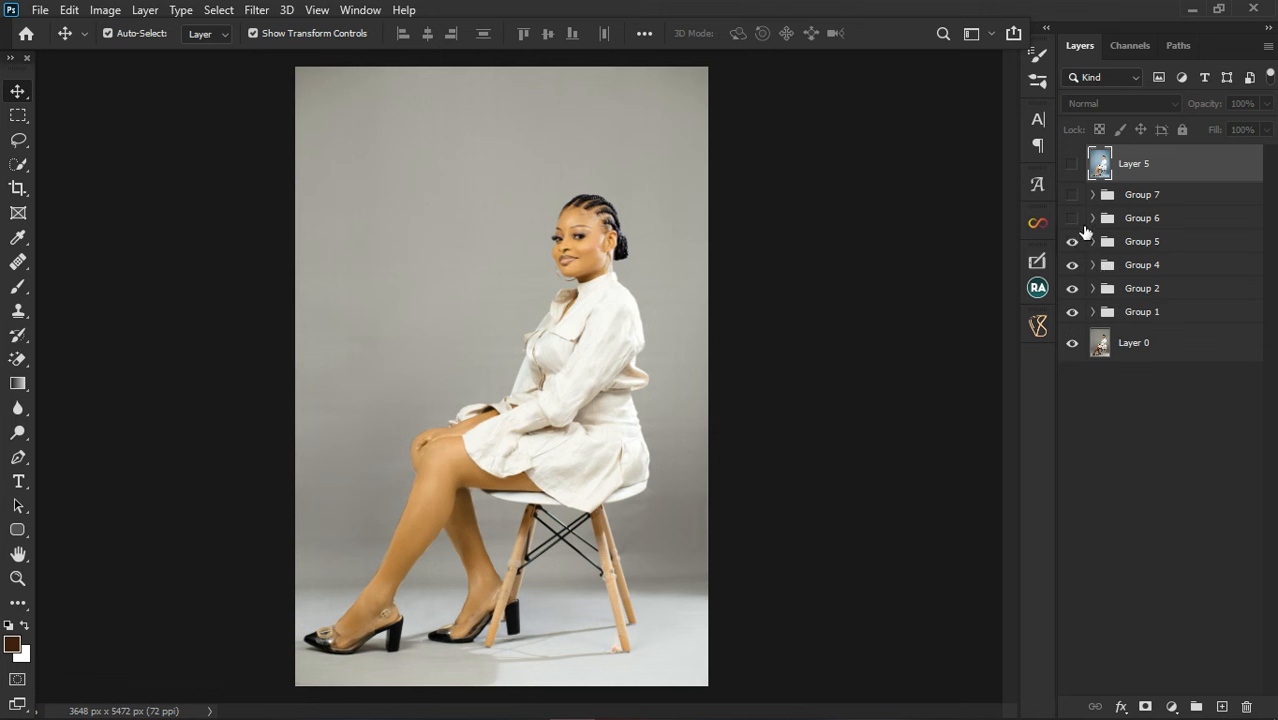
pyautogui.click(1072, 219)
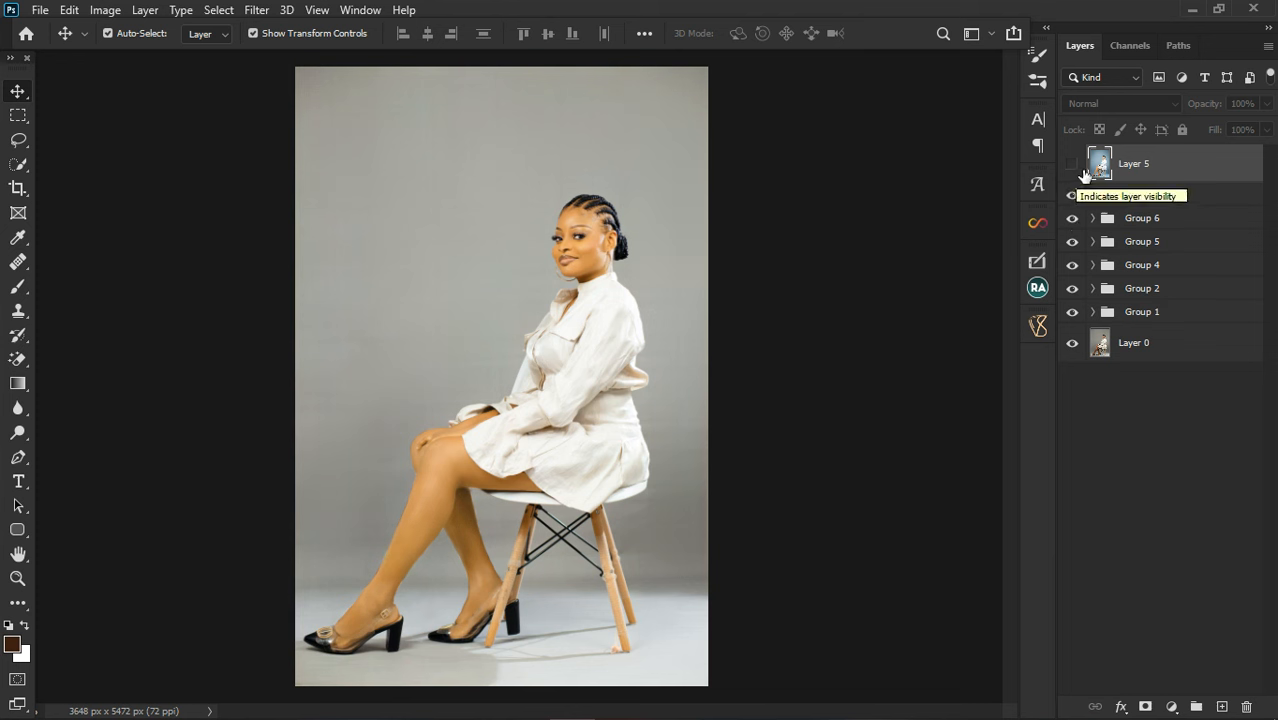
pyautogui.click(1075, 168)
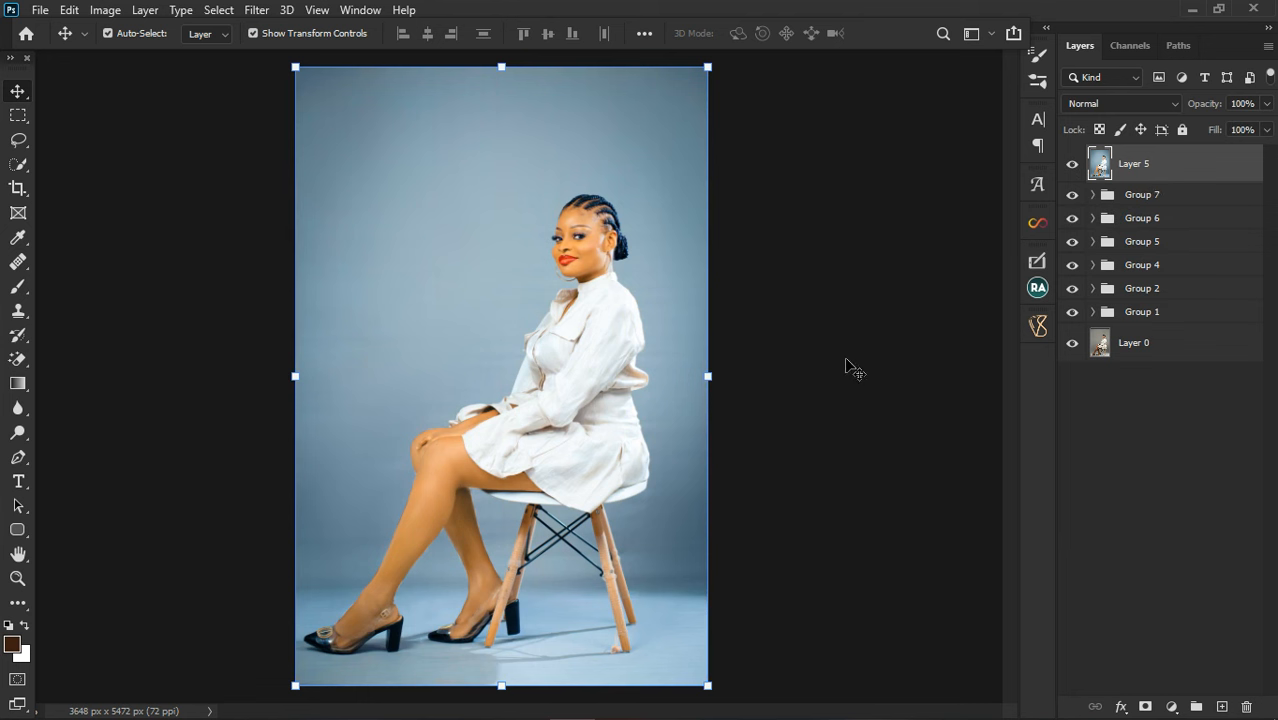
pyautogui.moveTo(1087, 221); pyautogui.dragTo(1081, 321)
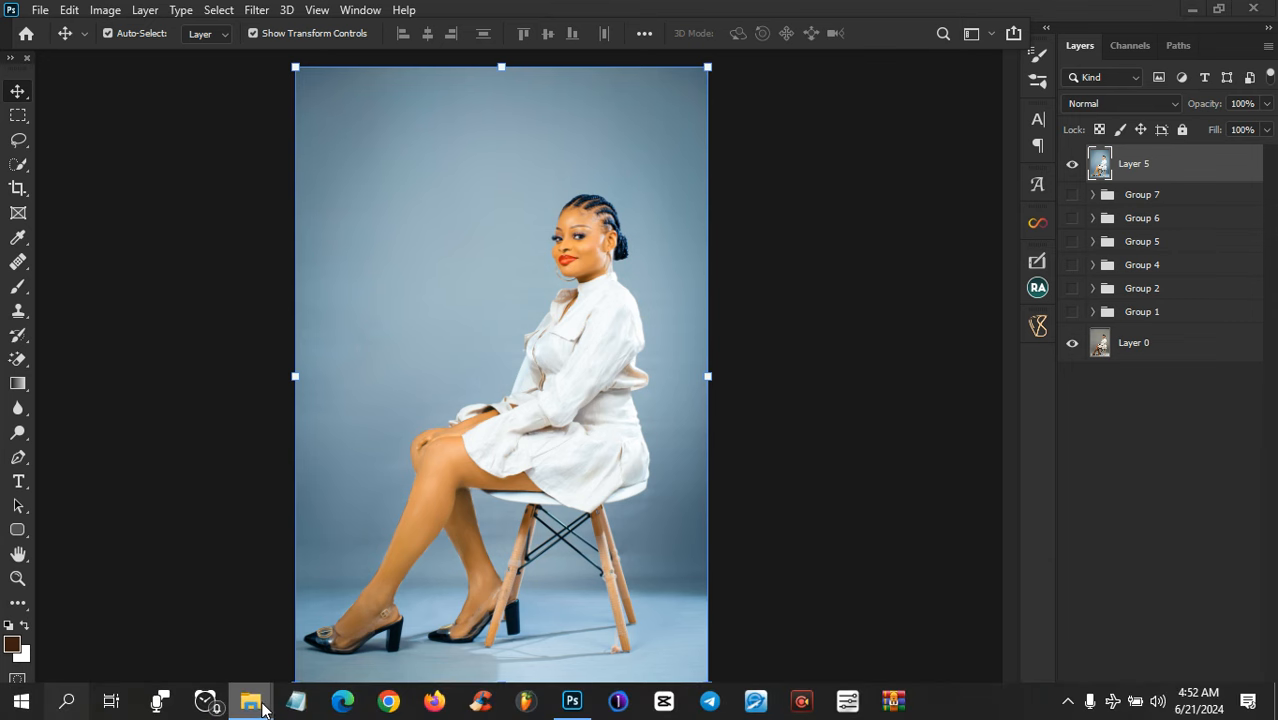
# Step: Switch to File Explorer and open the Meet Retouch Skin Graidient archive in the Download folder
pyautogui.moveTo(258, 700)
pyautogui.click(459, 627)
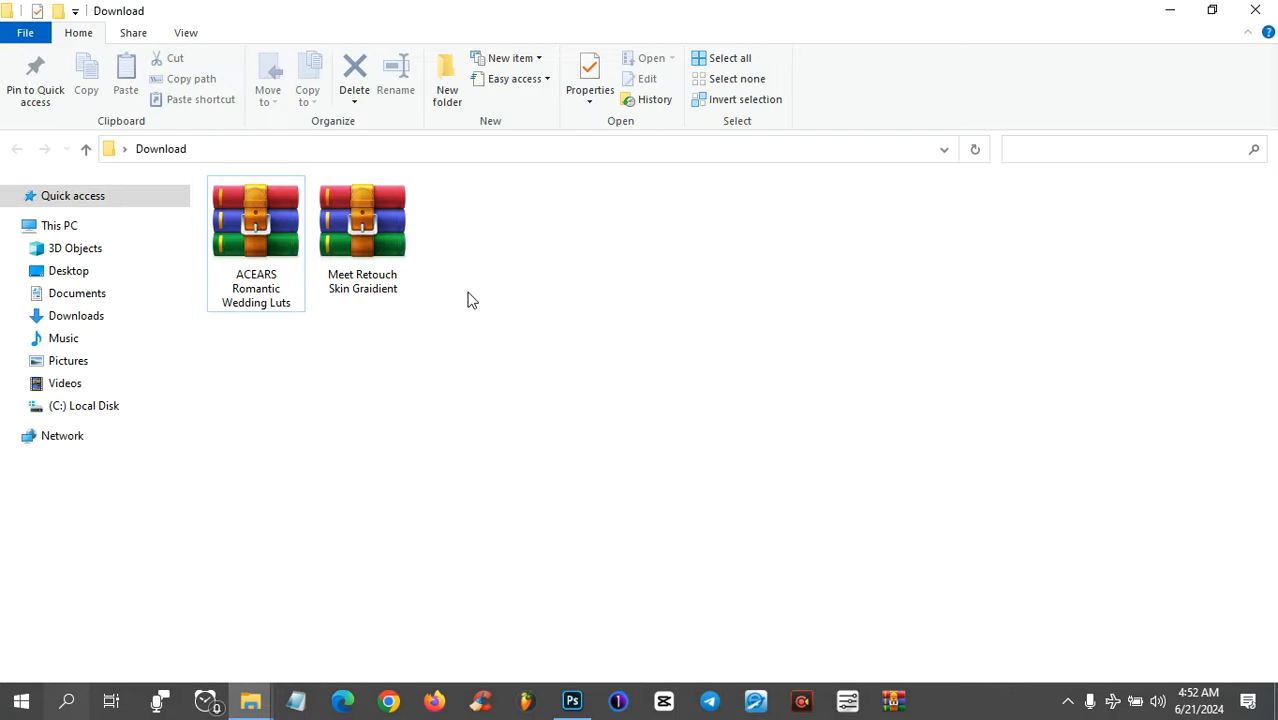
pyautogui.press('super')
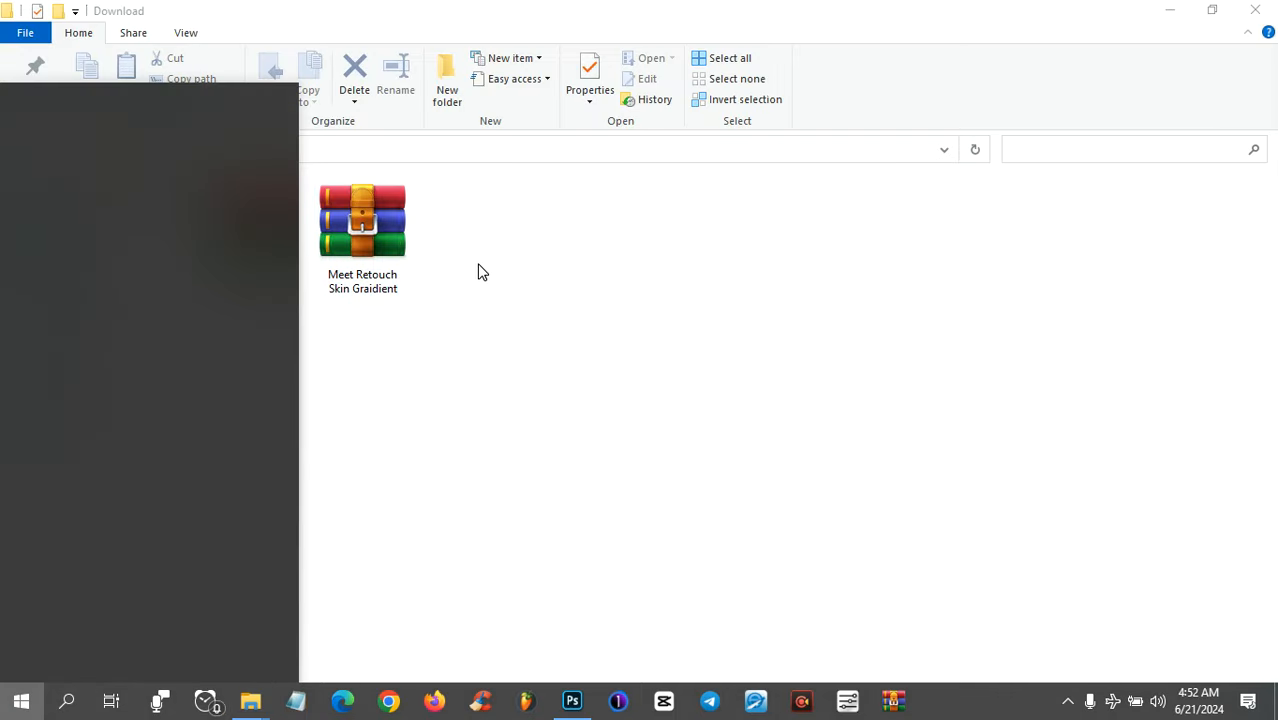
pyautogui.click(478, 272)
pyautogui.doubleClick(334, 248)
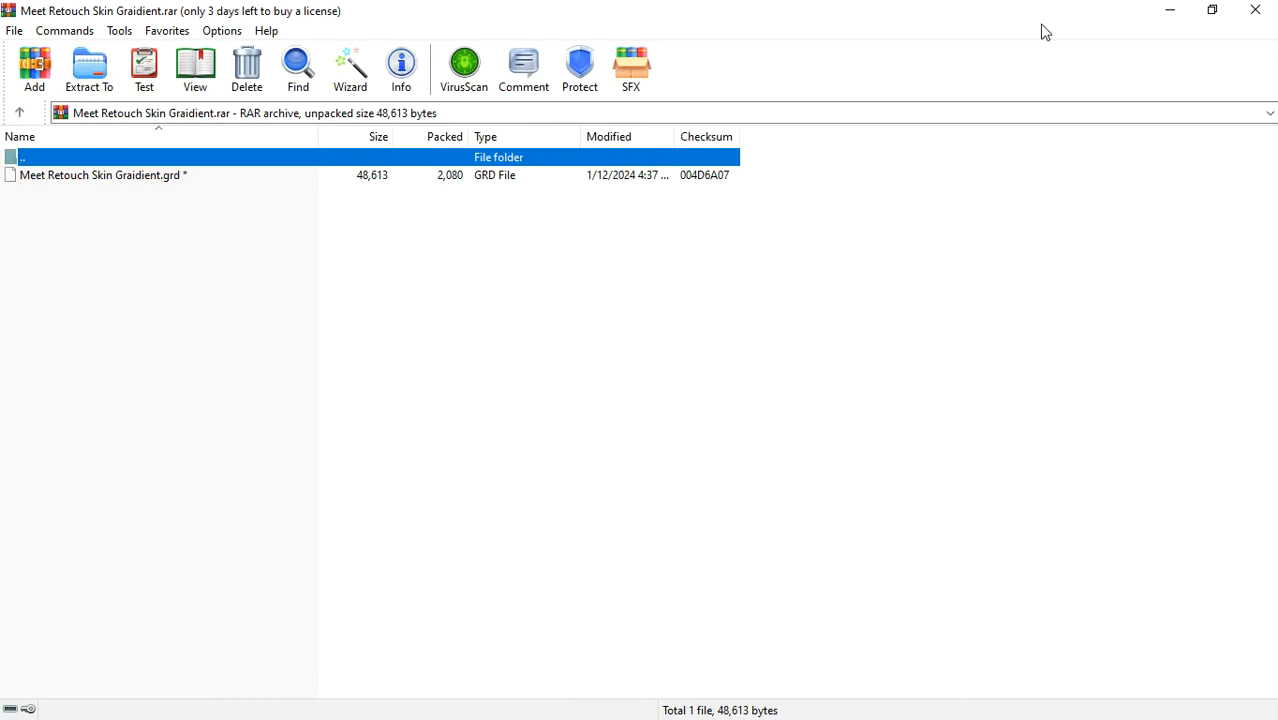
# Step: Extract Meet Retouch Skin Graidient.grd into the Download folder by entering the archive password, and close the archive
pyautogui.click(1212, 10)
pyautogui.moveTo(727, 119); pyautogui.dragTo(962, 96)
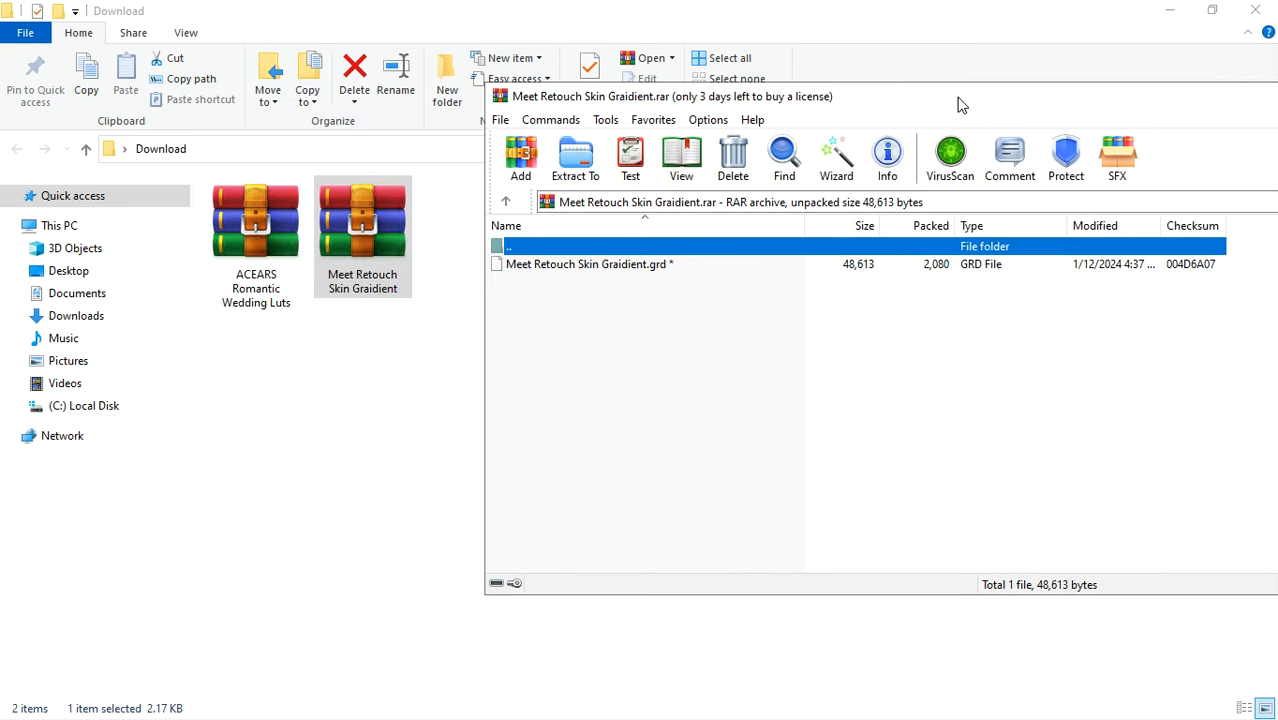
pyautogui.click(570, 268)
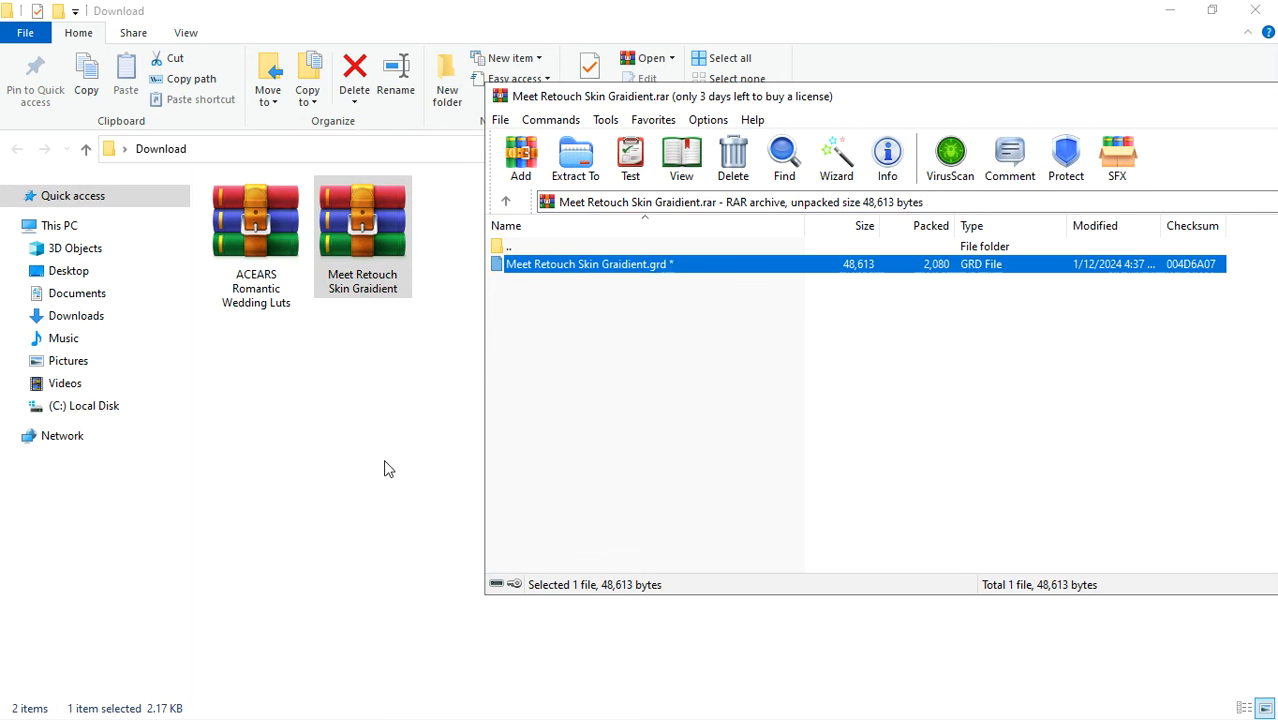
pyautogui.moveTo(570, 268); pyautogui.dragTo(388, 469)
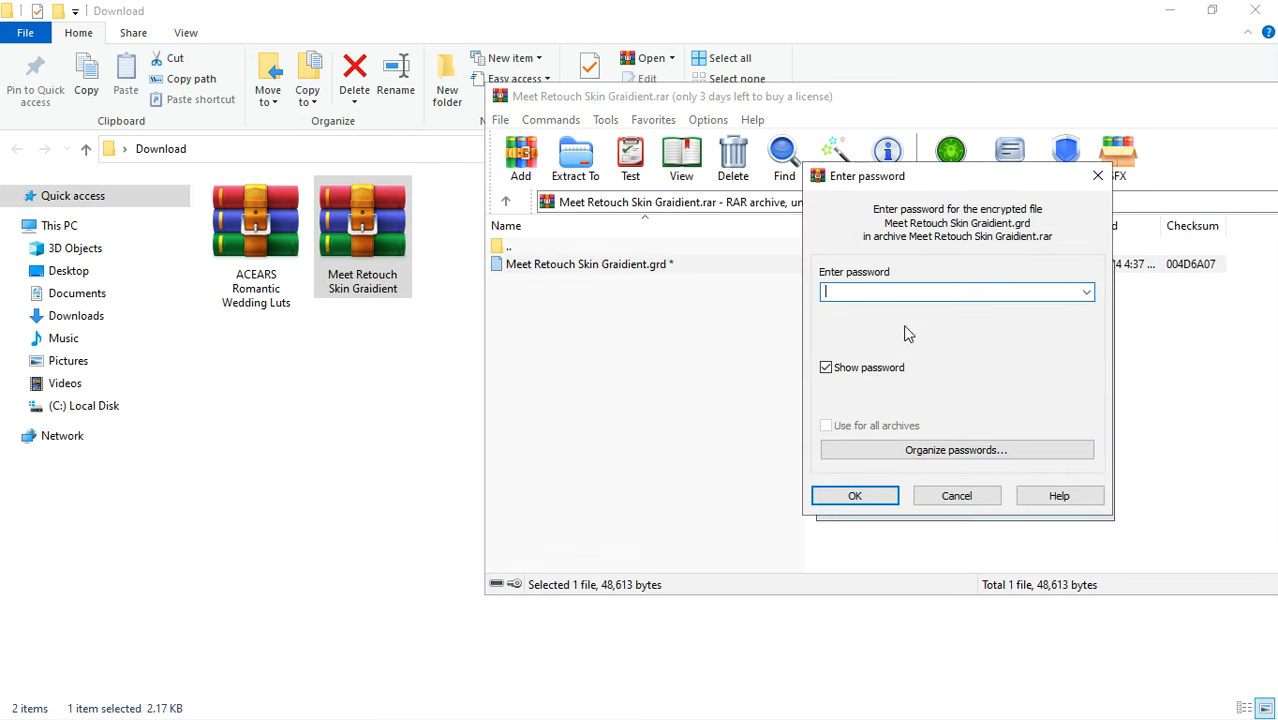
pyautogui.click(826, 369)
pyautogui.write('•••••••••')
pyautogui.click(853, 494)
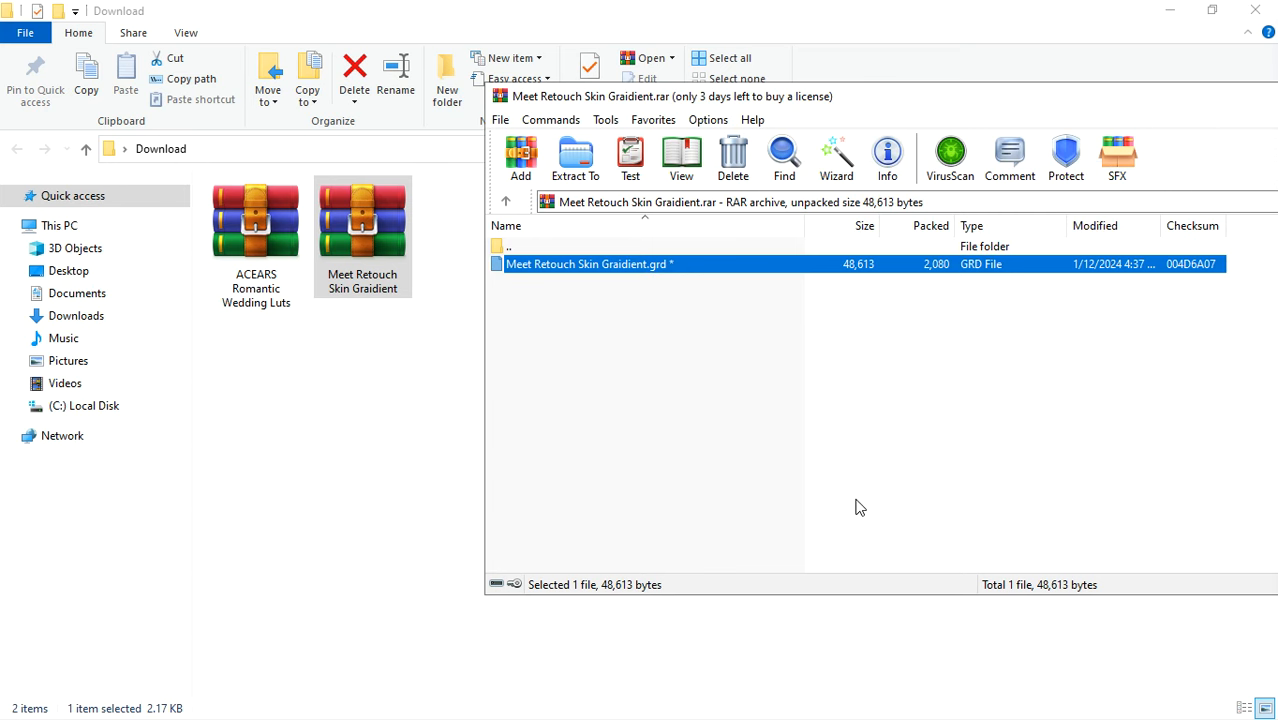
pyautogui.moveTo(890, 95); pyautogui.dragTo(934, 81)
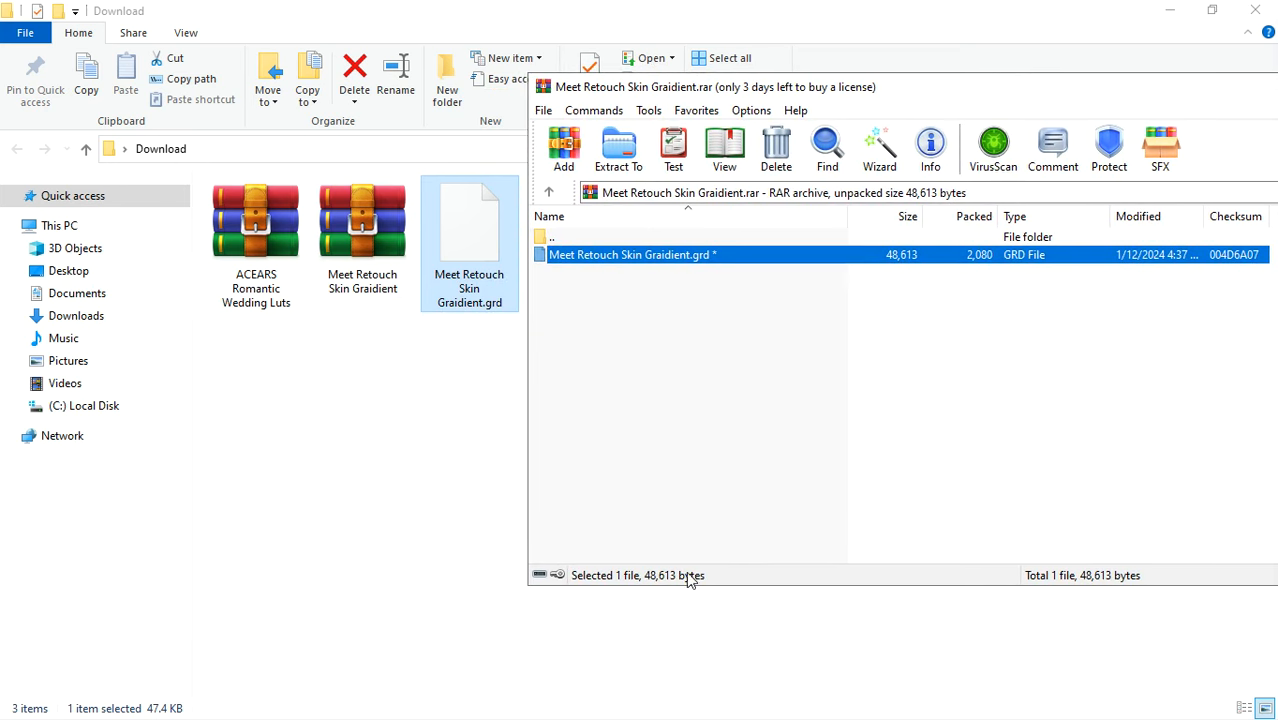
pyautogui.moveTo(1160, 88); pyautogui.dragTo(960, 106)
pyautogui.click(1255, 105)
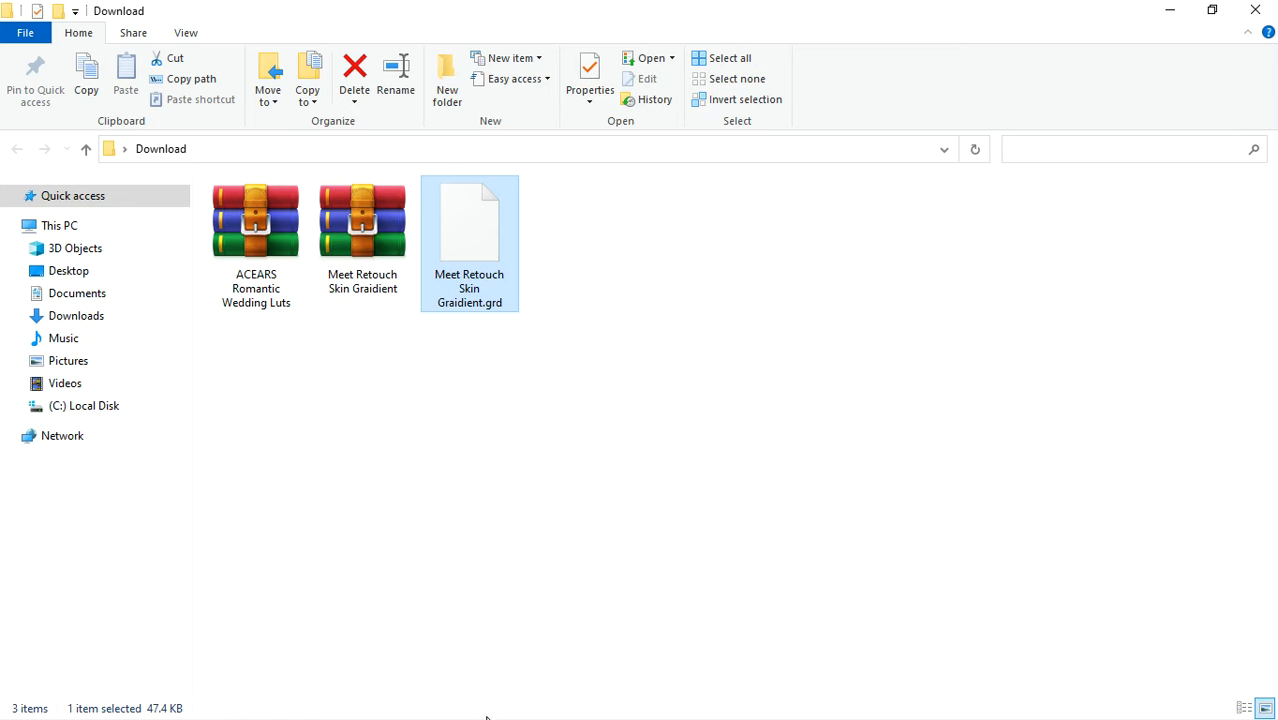
# Step: Switch back to Photoshop and add a Gradient Map adjustment layer above Layer 5
pyautogui.click(573, 700)
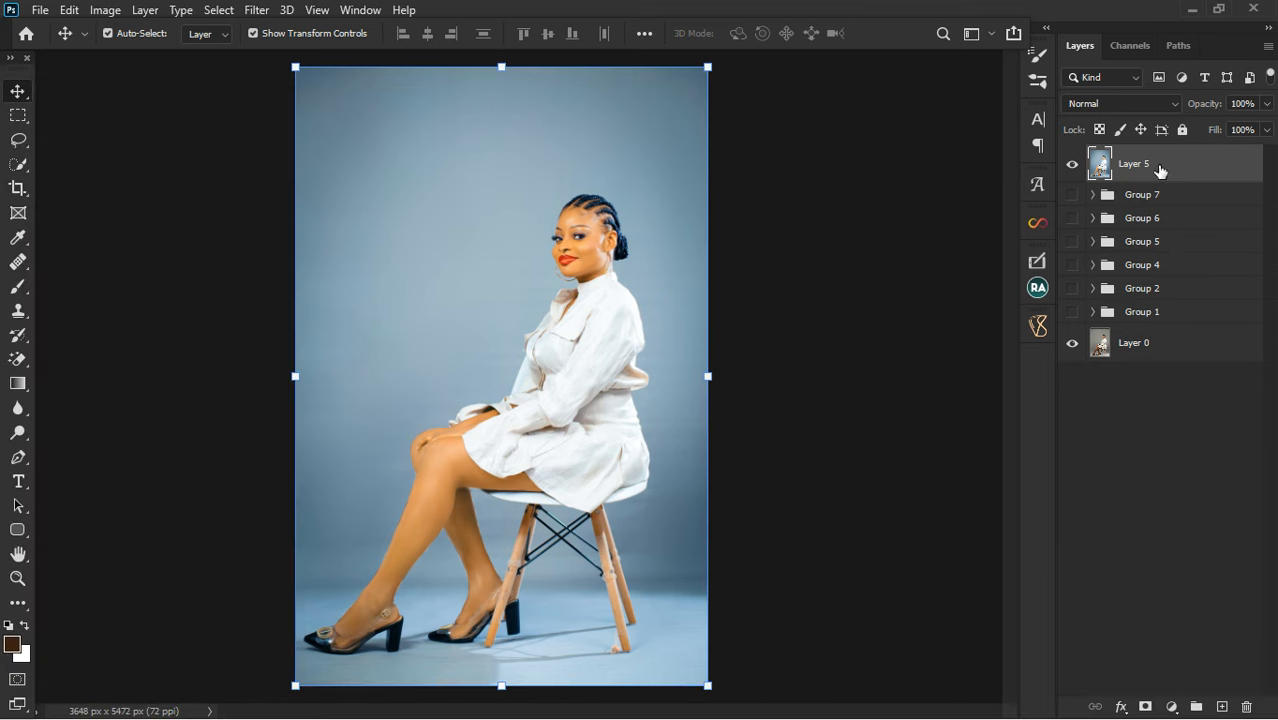
pyautogui.click(1172, 707)
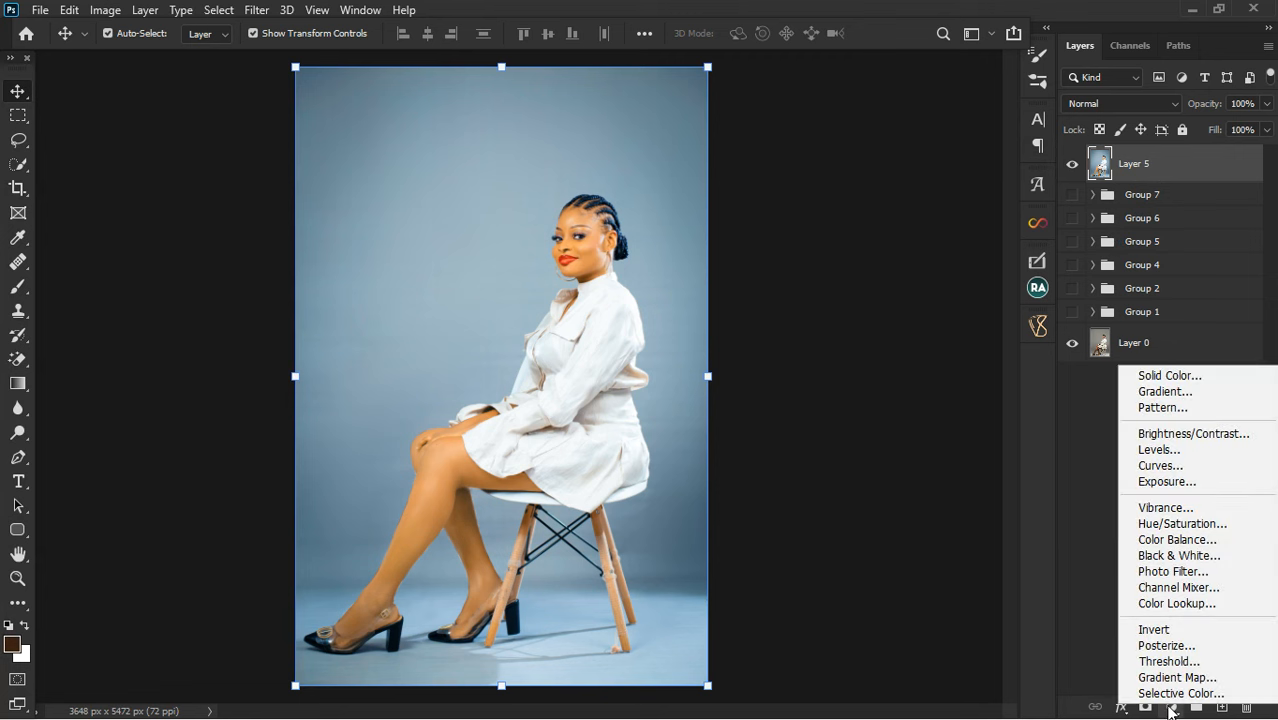
pyautogui.click(1170, 678)
pyautogui.hotkey('ctrl', 'z')
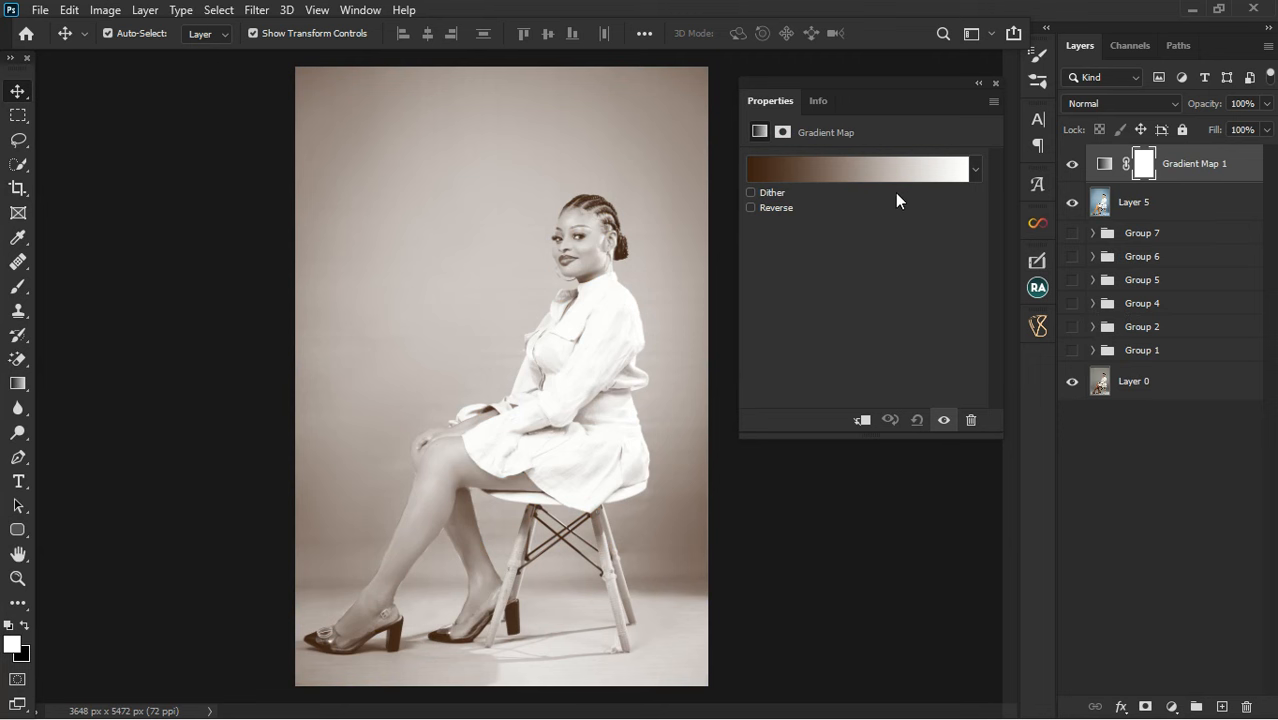
# Step: Open the gradient map's Gradient Editor and select the existing Meet Retouch Skin Graidient 2 preset group
pyautogui.click(846, 170)
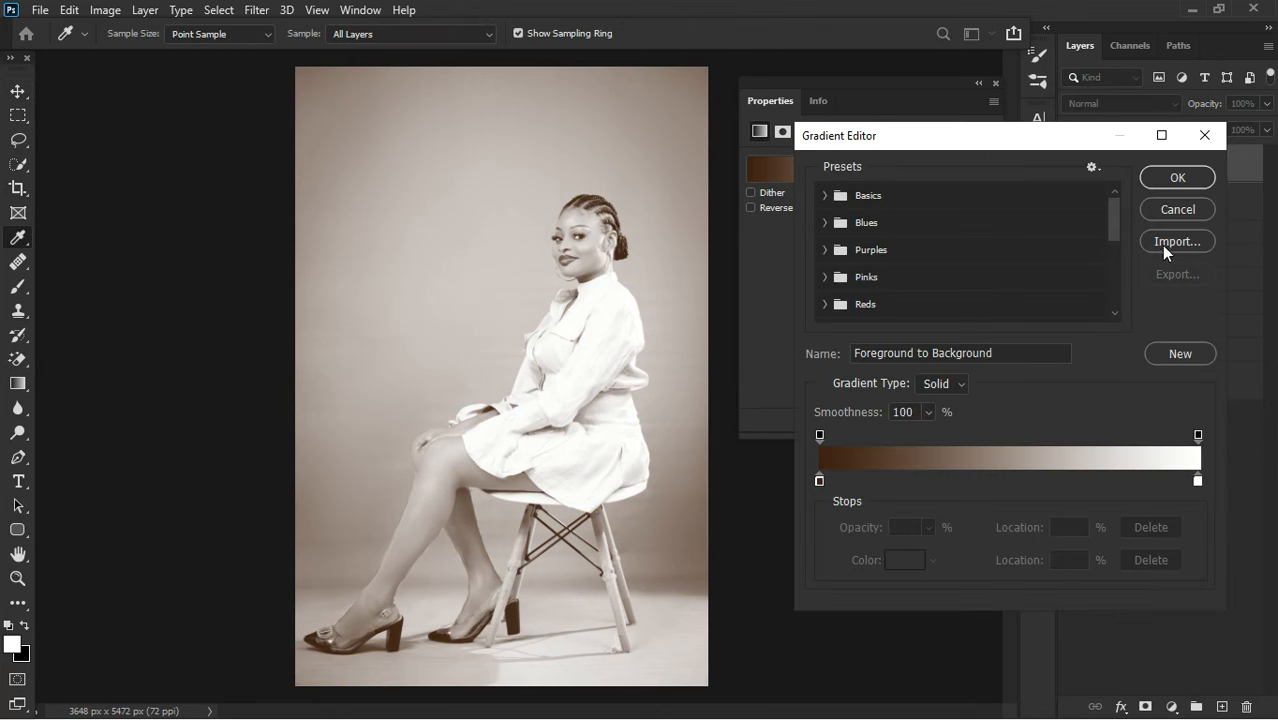
pyautogui.click(1172, 243)
pyautogui.click(1257, 164)
pyautogui.moveTo(1113, 215); pyautogui.dragTo(1100, 339)
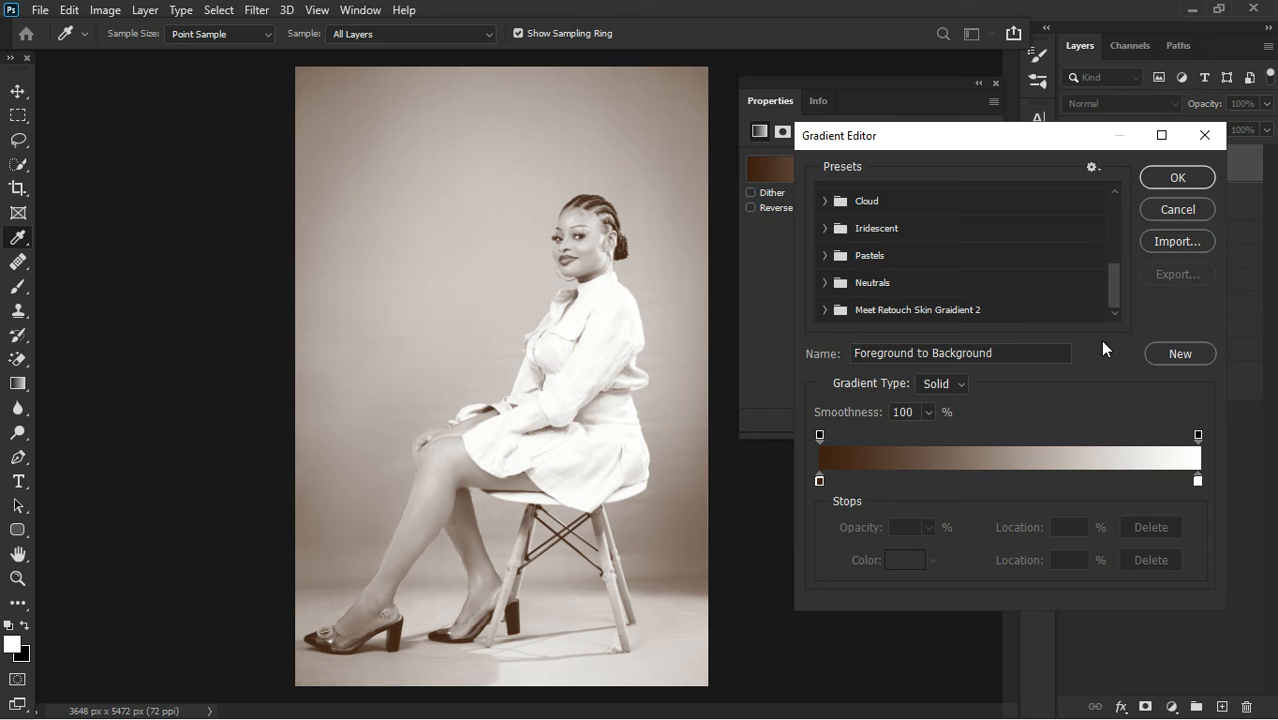
pyautogui.click(918, 318)
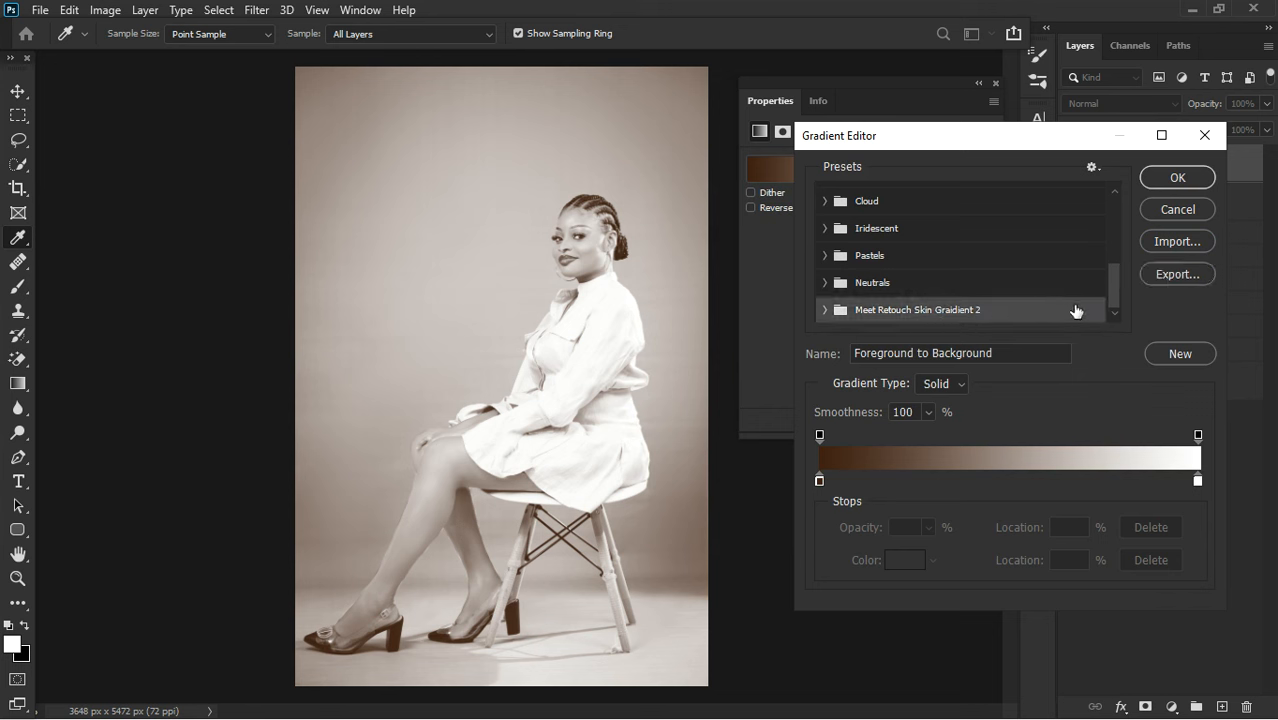
# Step: Import Meet Retouch Skin Graidient.grd from the Download folder on the Desktop and select the imported preset group
pyautogui.click(1179, 242)
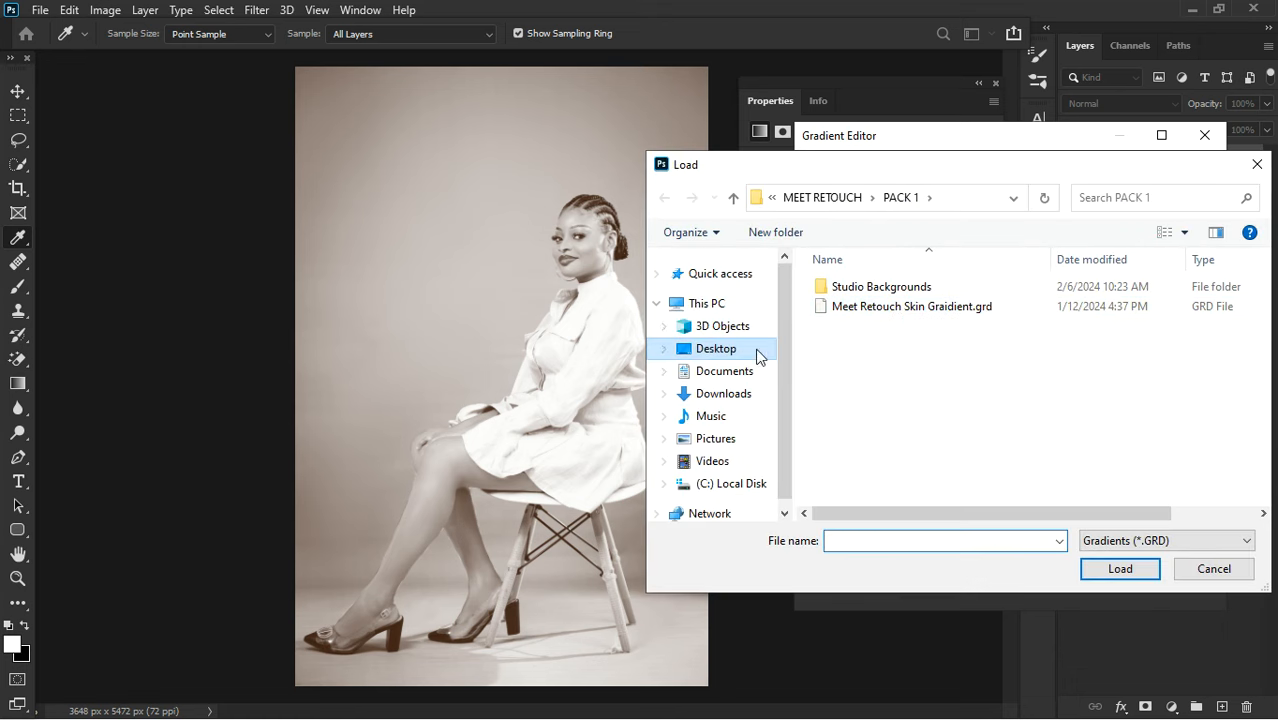
pyautogui.click(727, 361)
pyautogui.scroll(-2, 1150, 403)
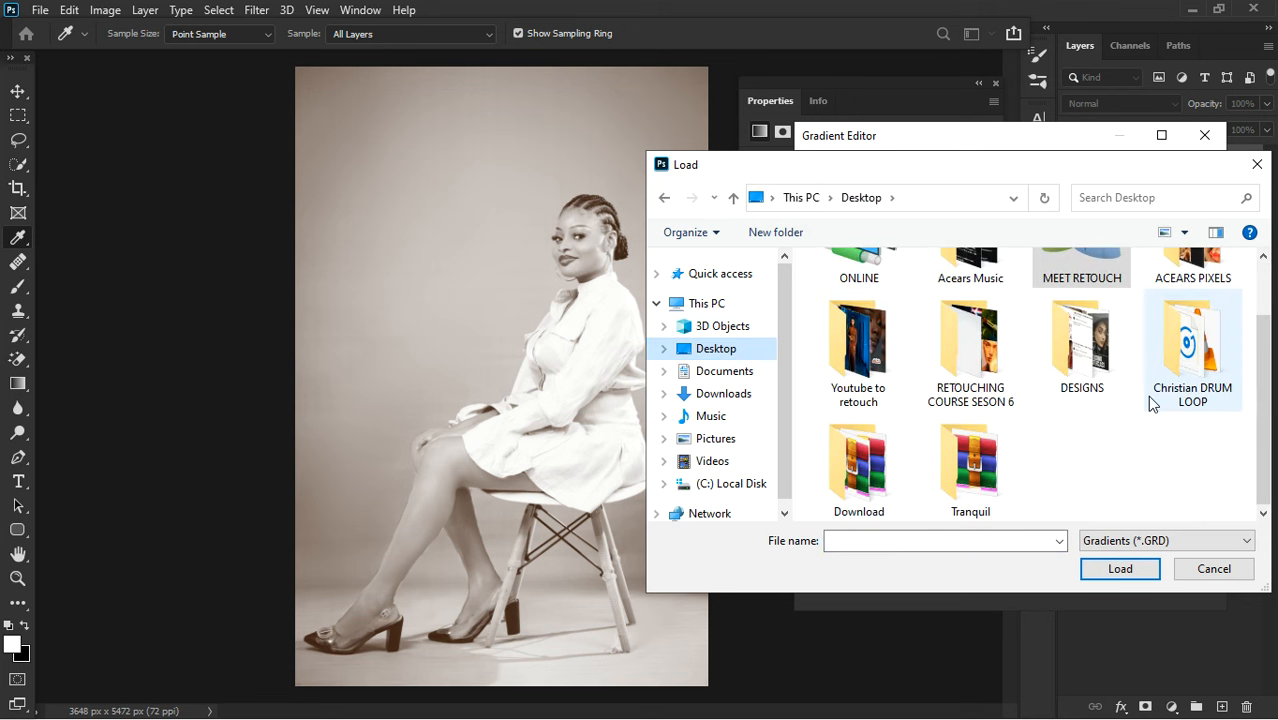
pyautogui.doubleClick(872, 484)
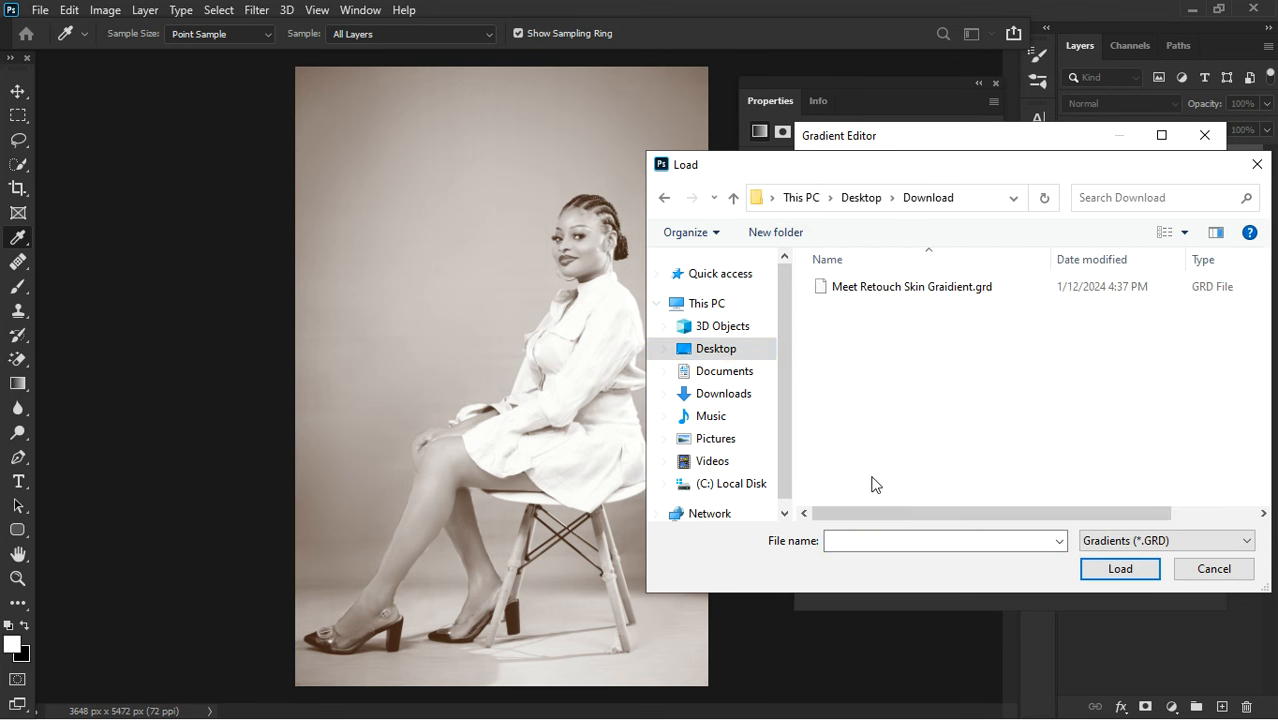
pyautogui.click(906, 289)
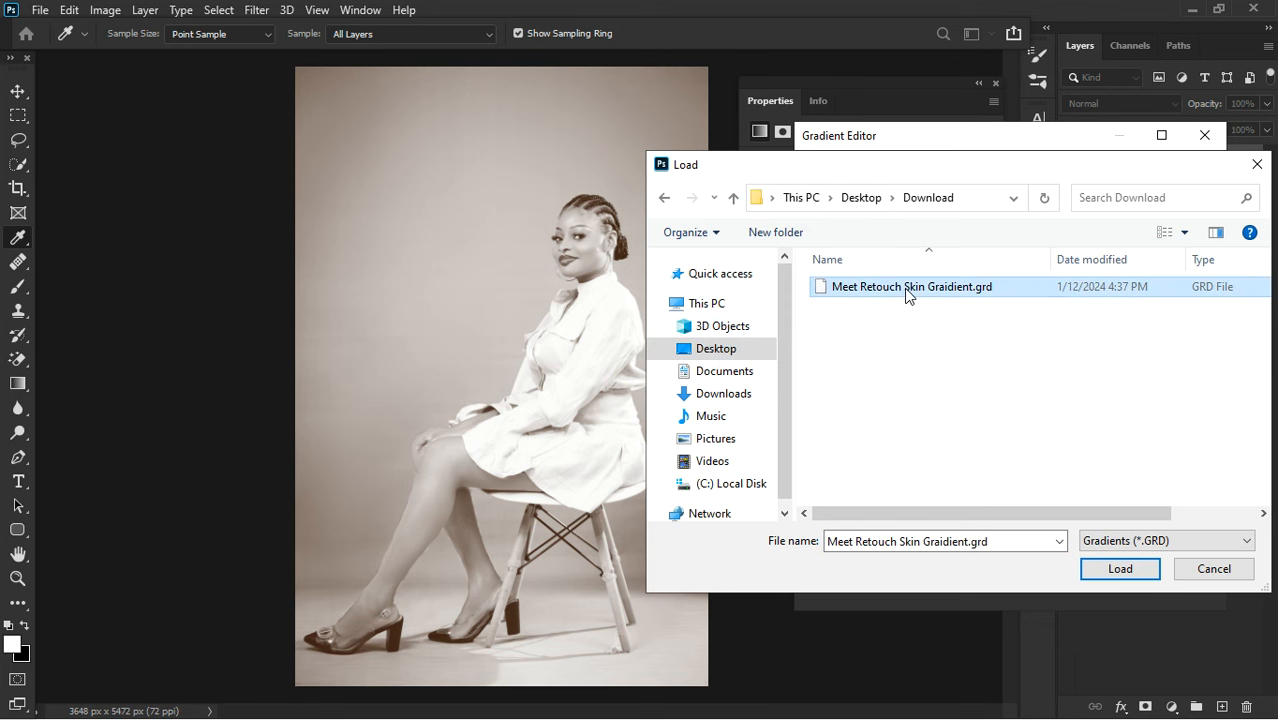
pyautogui.click(1104, 570)
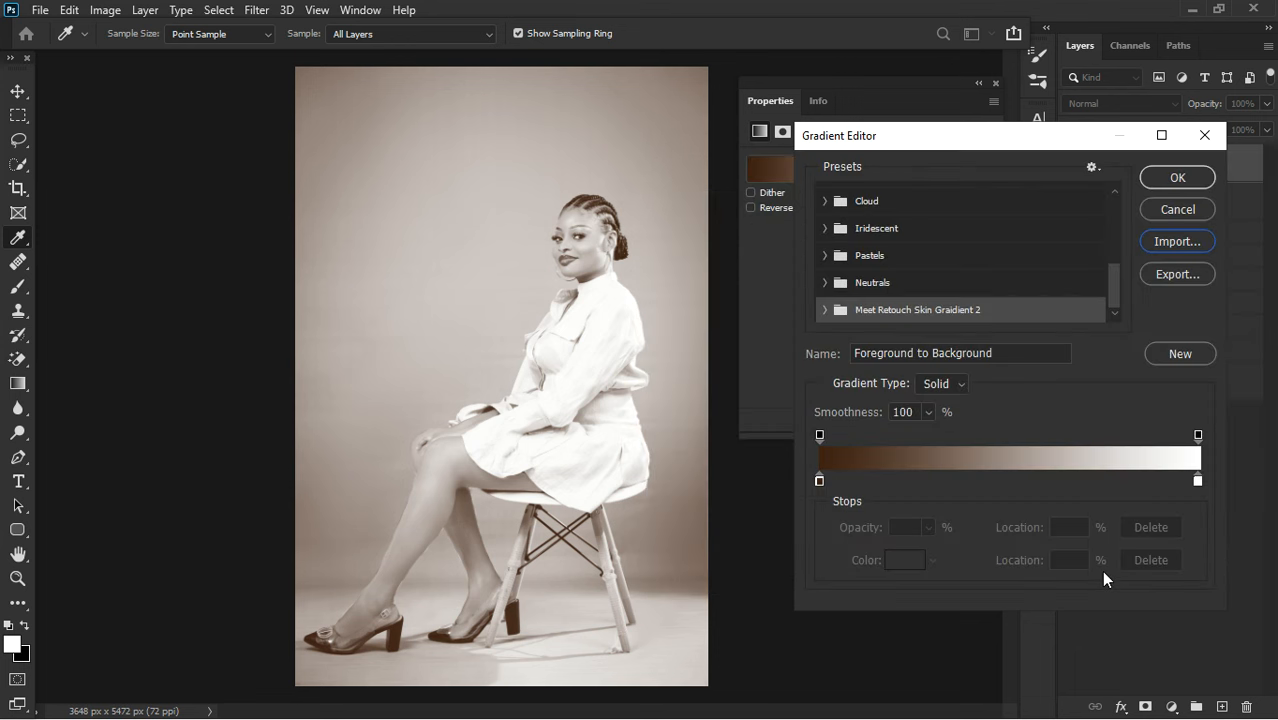
pyautogui.scroll(-1, 1064, 305)
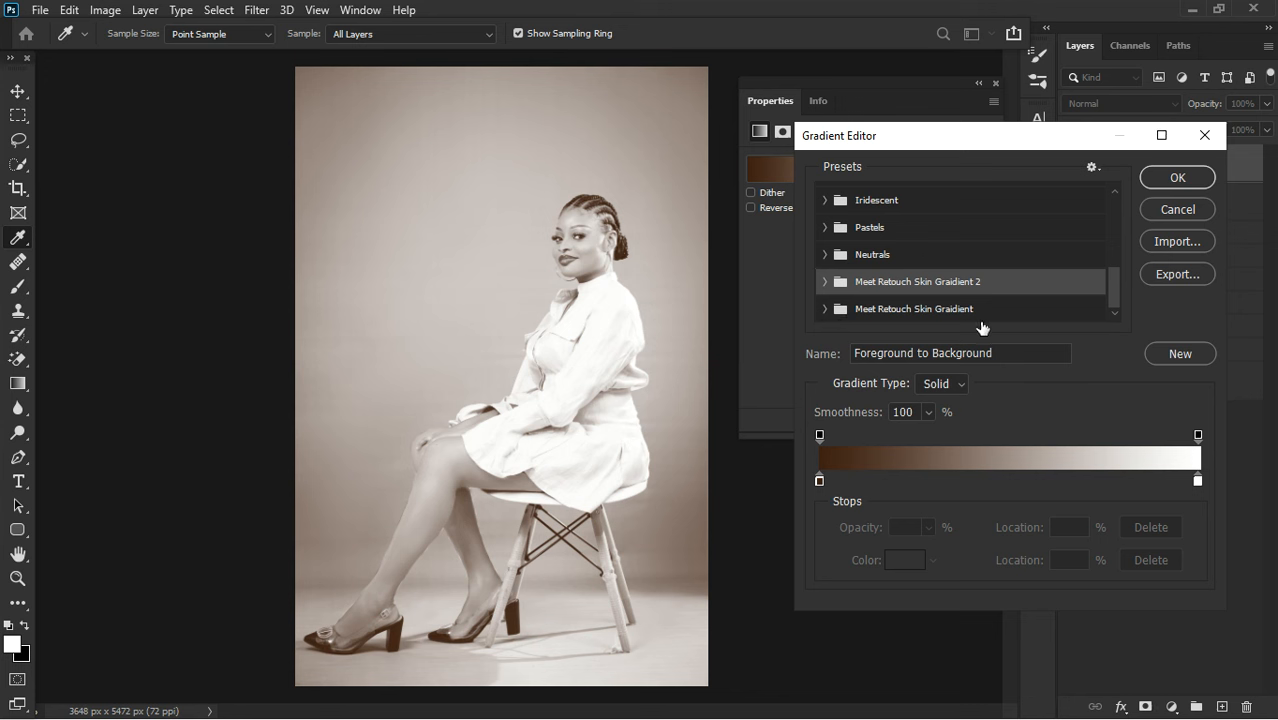
pyautogui.click(857, 317)
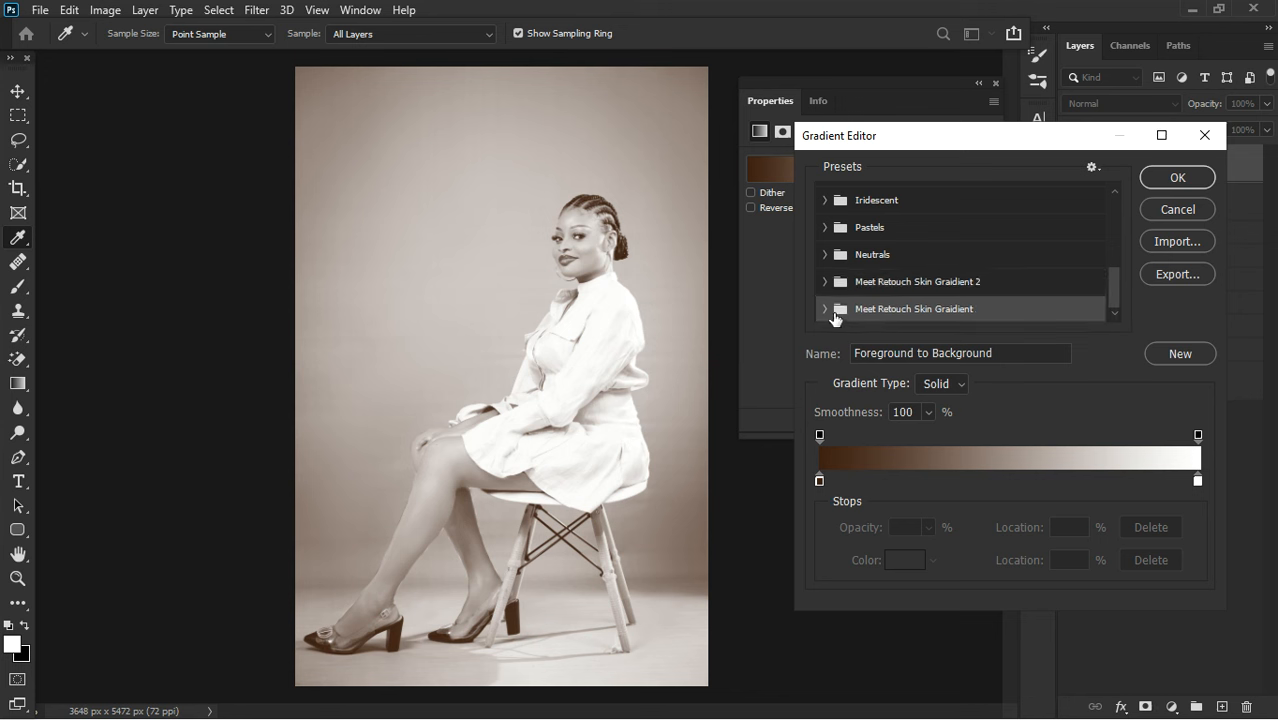
# Step: Expand the imported preset's Meet Retouch Gradients subgroup, choose a light orange-to-cream skin gradient and apply it to the gradient map
pyautogui.scroll(-1, 905, 313)
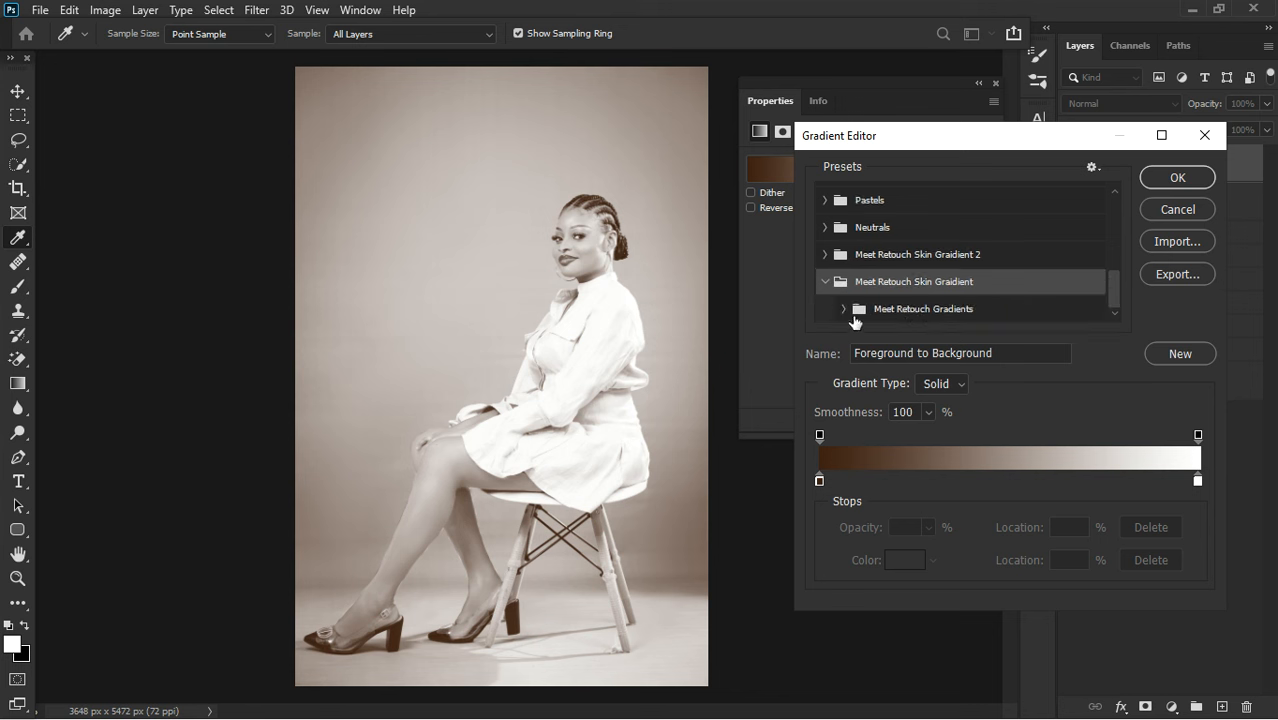
pyautogui.click(950, 310)
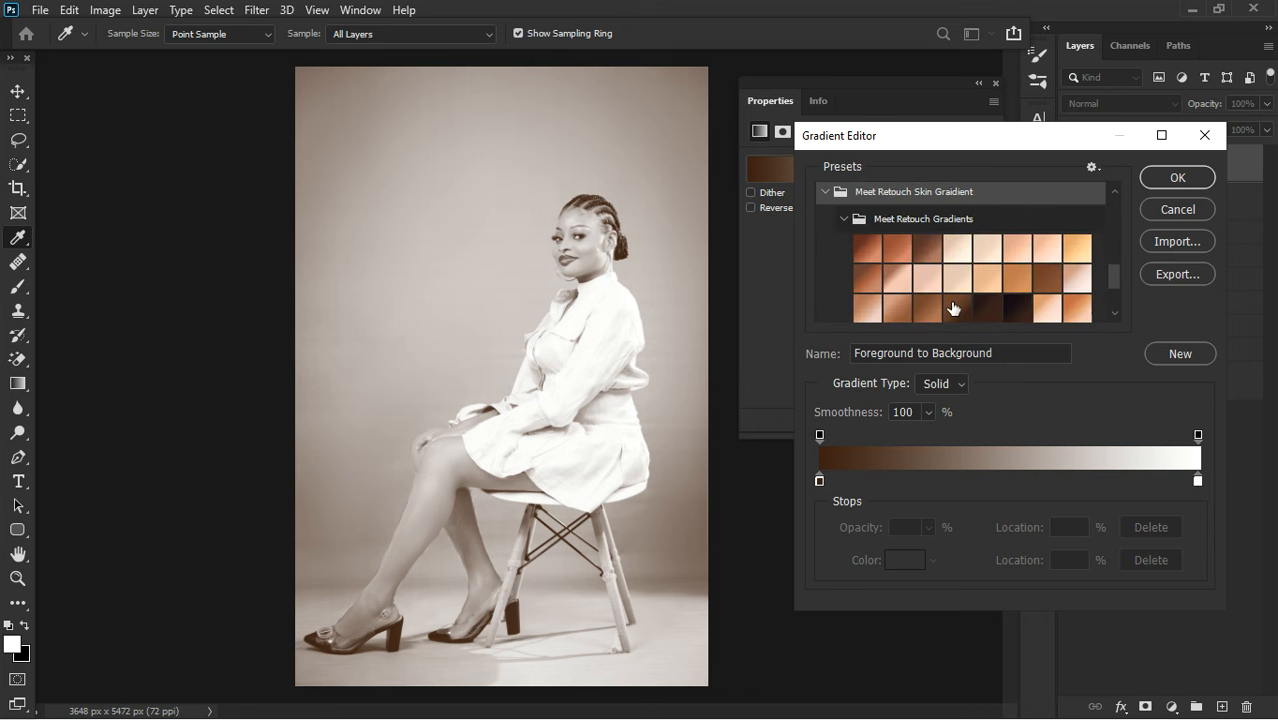
pyautogui.scroll(-5, 953, 300)
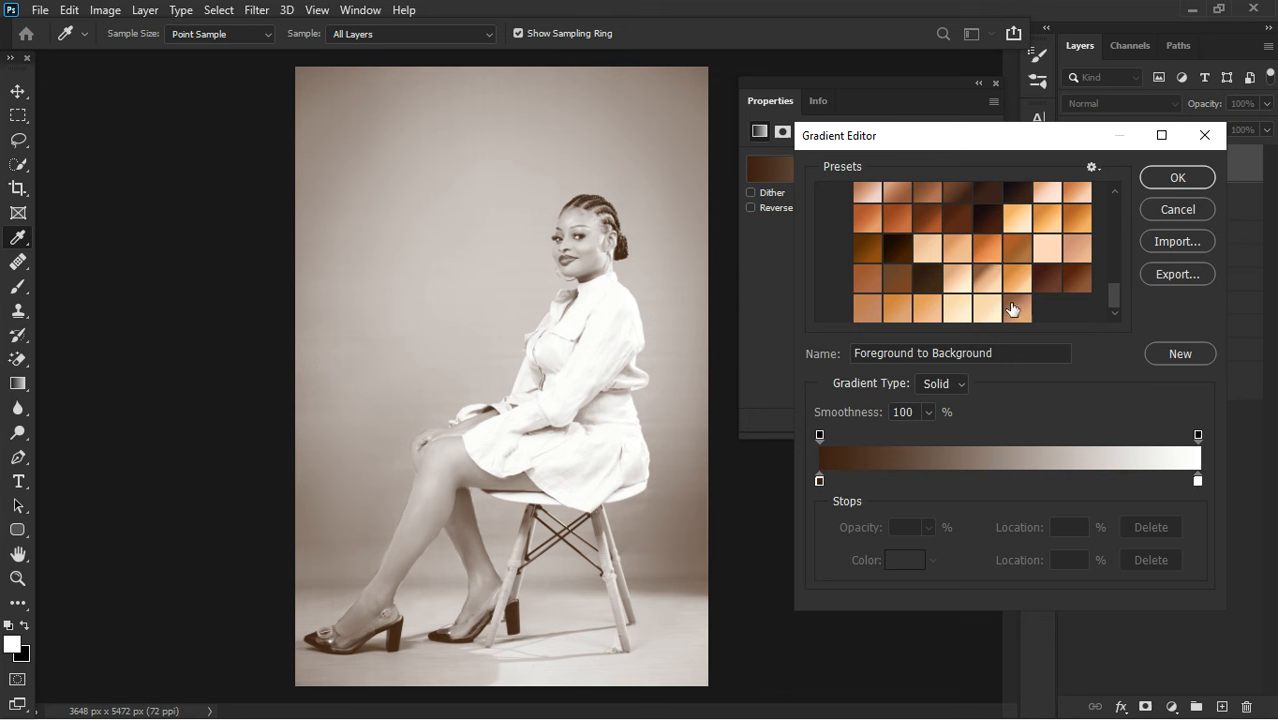
pyautogui.scroll(3, 1008, 306)
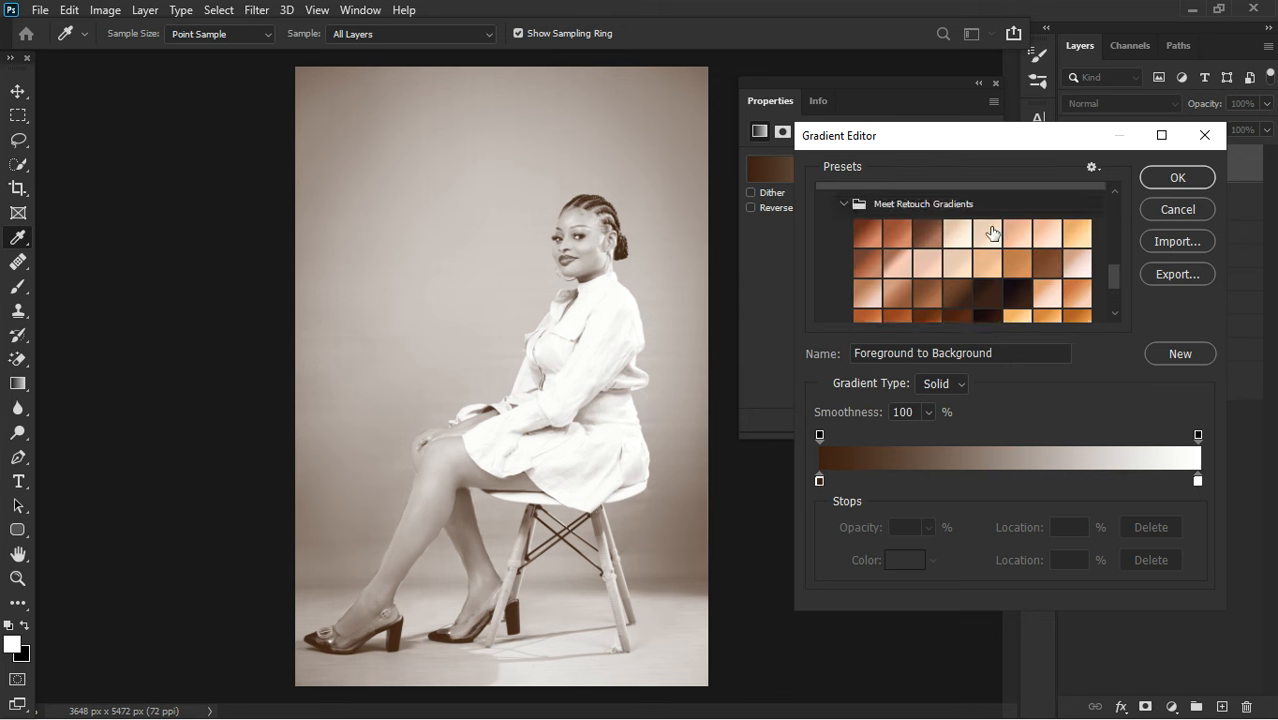
pyautogui.scroll(-1, 1025, 248)
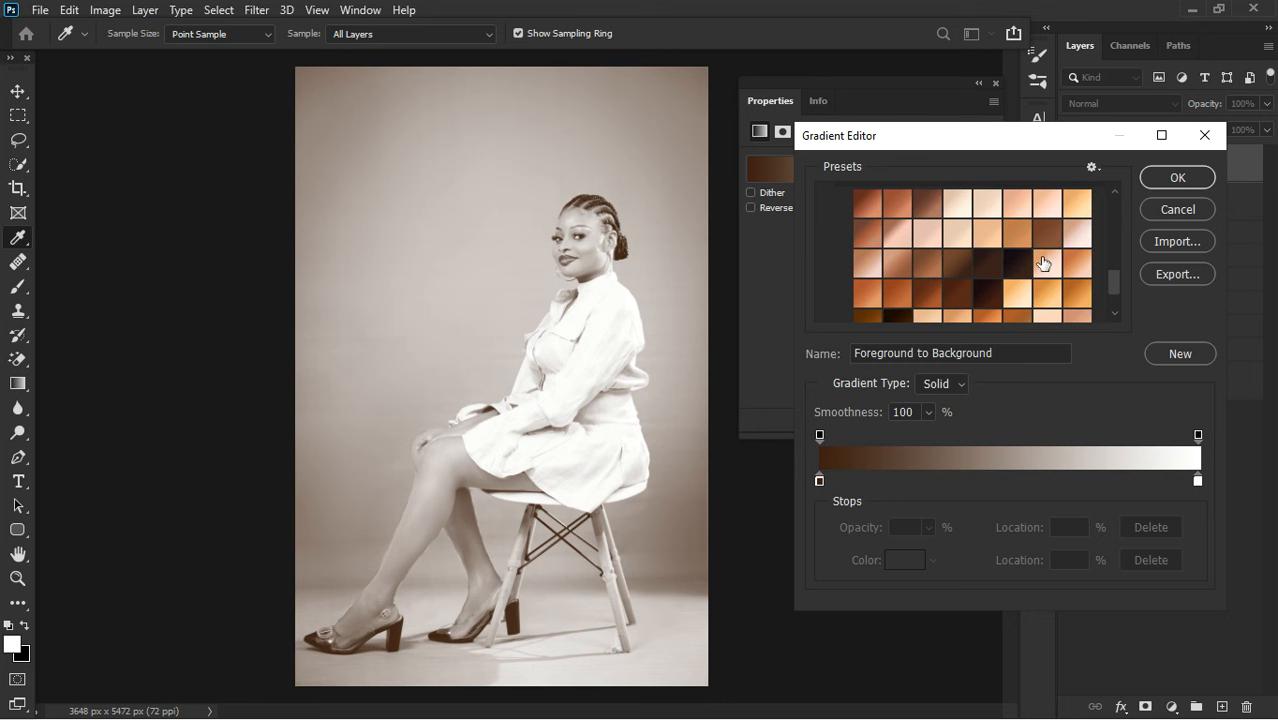
pyautogui.scroll(-1, 1043, 263)
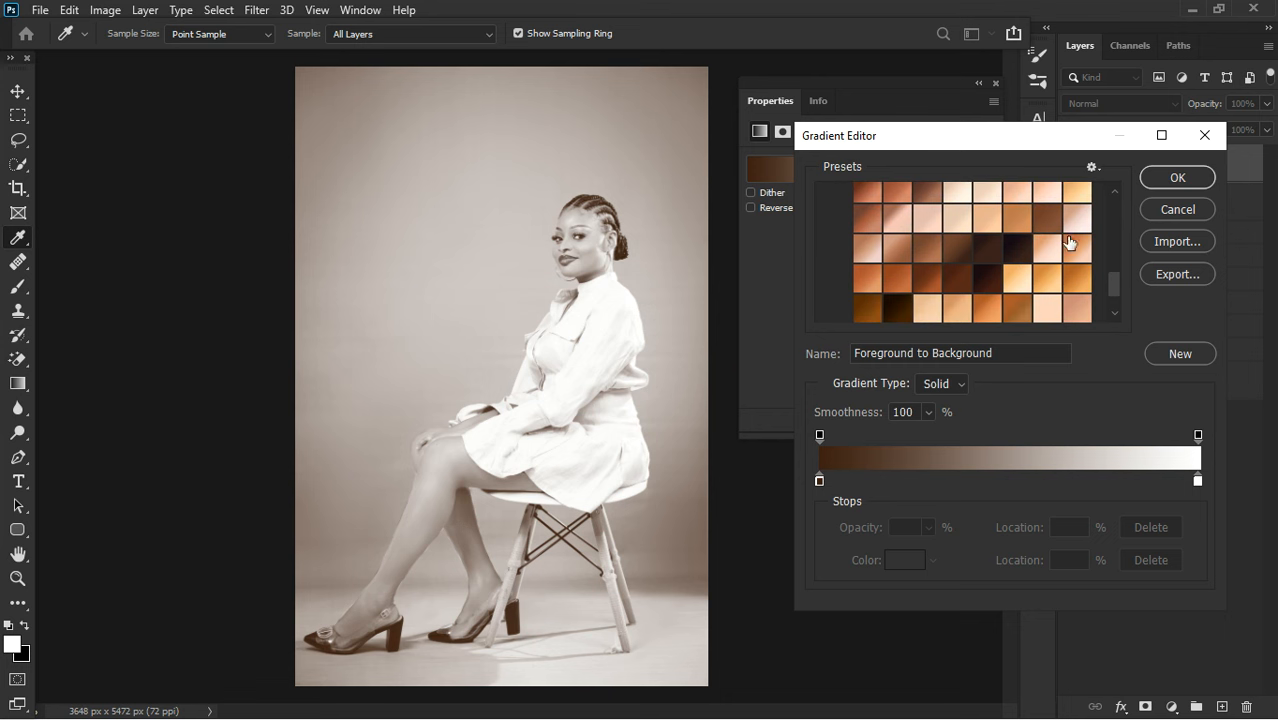
pyautogui.click(1022, 282)
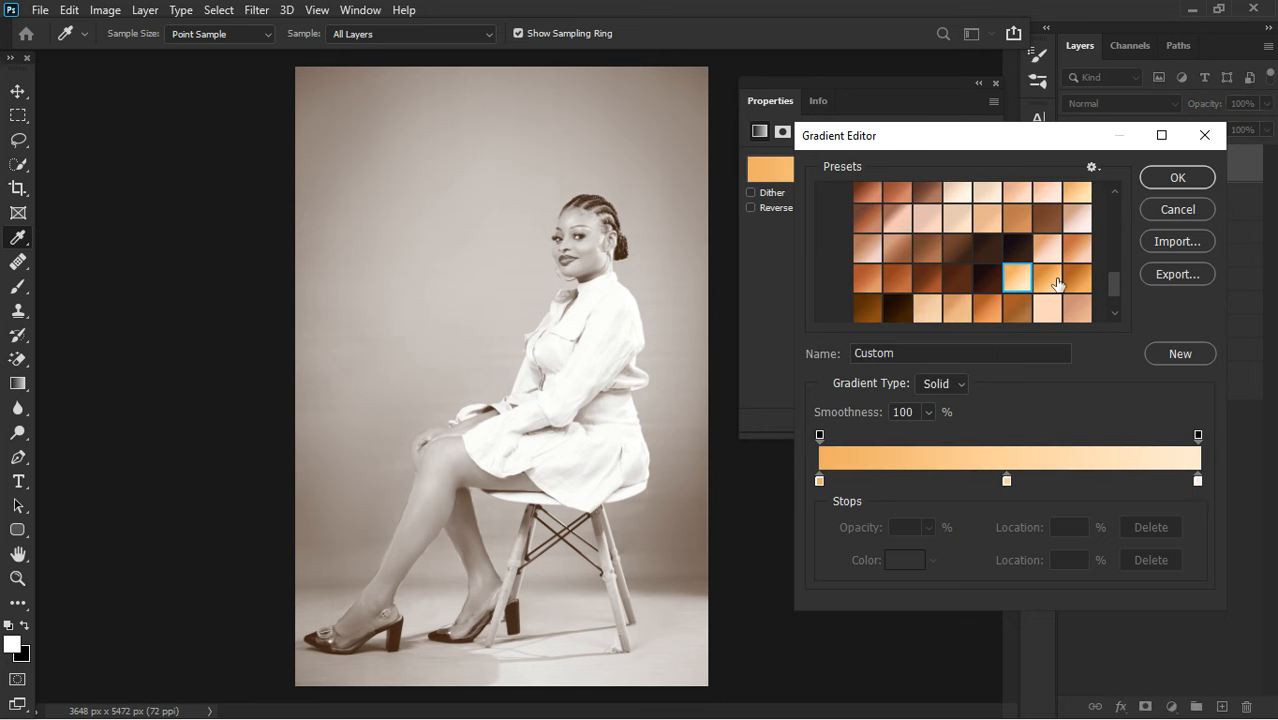
pyautogui.click(1163, 186)
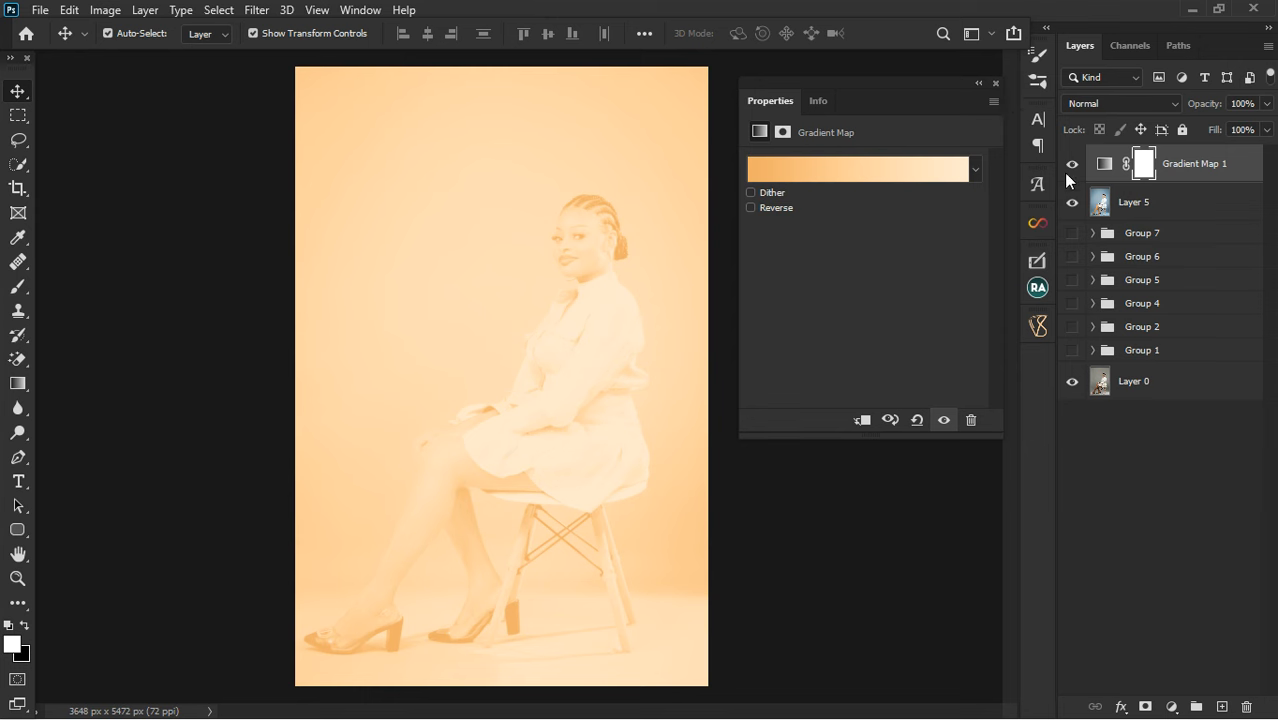
# Step: Hide Layer 5, compare the image without and with Gradient Map 1, and invert the gradient map's mask to black
pyautogui.click(1072, 202)
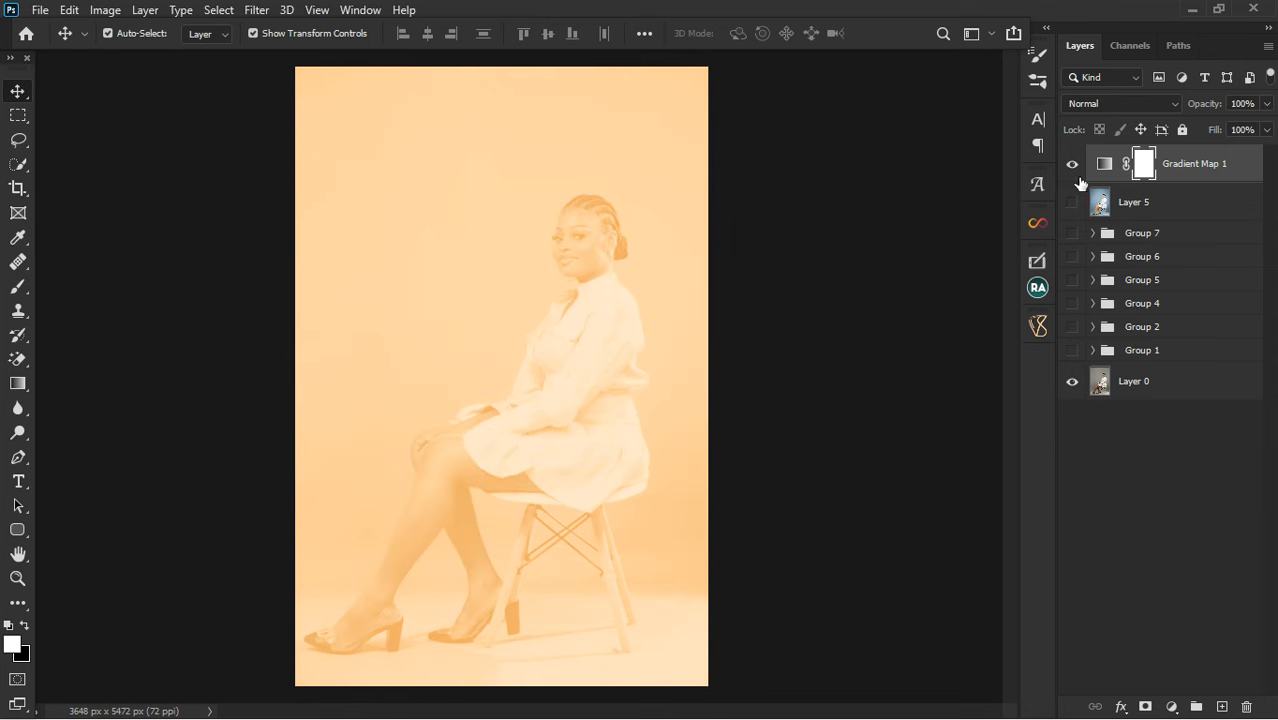
pyautogui.click(1076, 166)
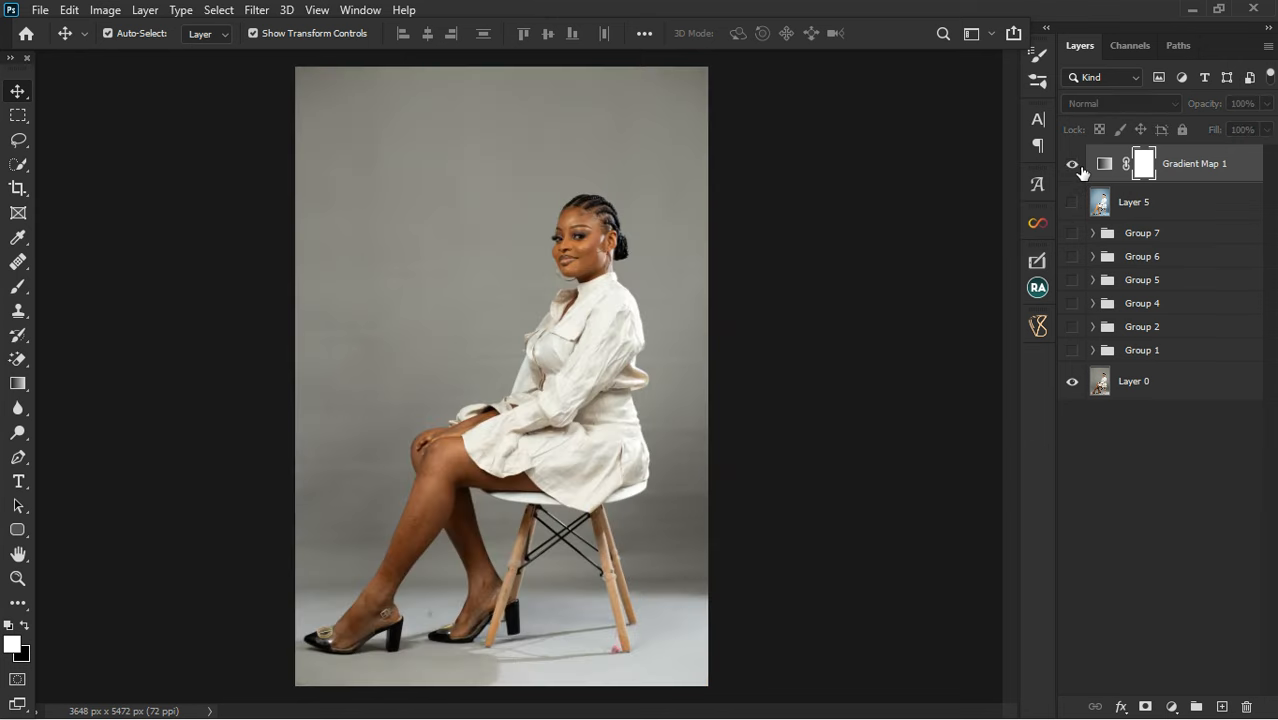
pyautogui.click(1076, 166)
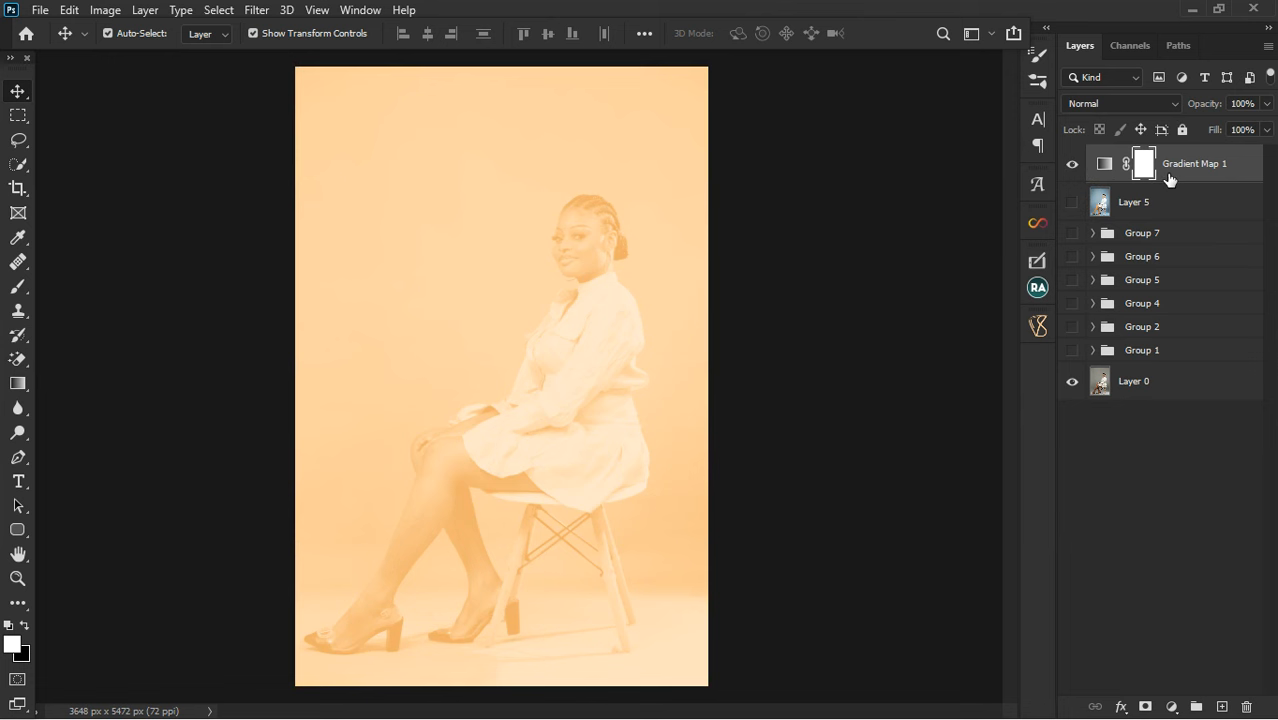
pyautogui.hotkey('ctrl', 'i')
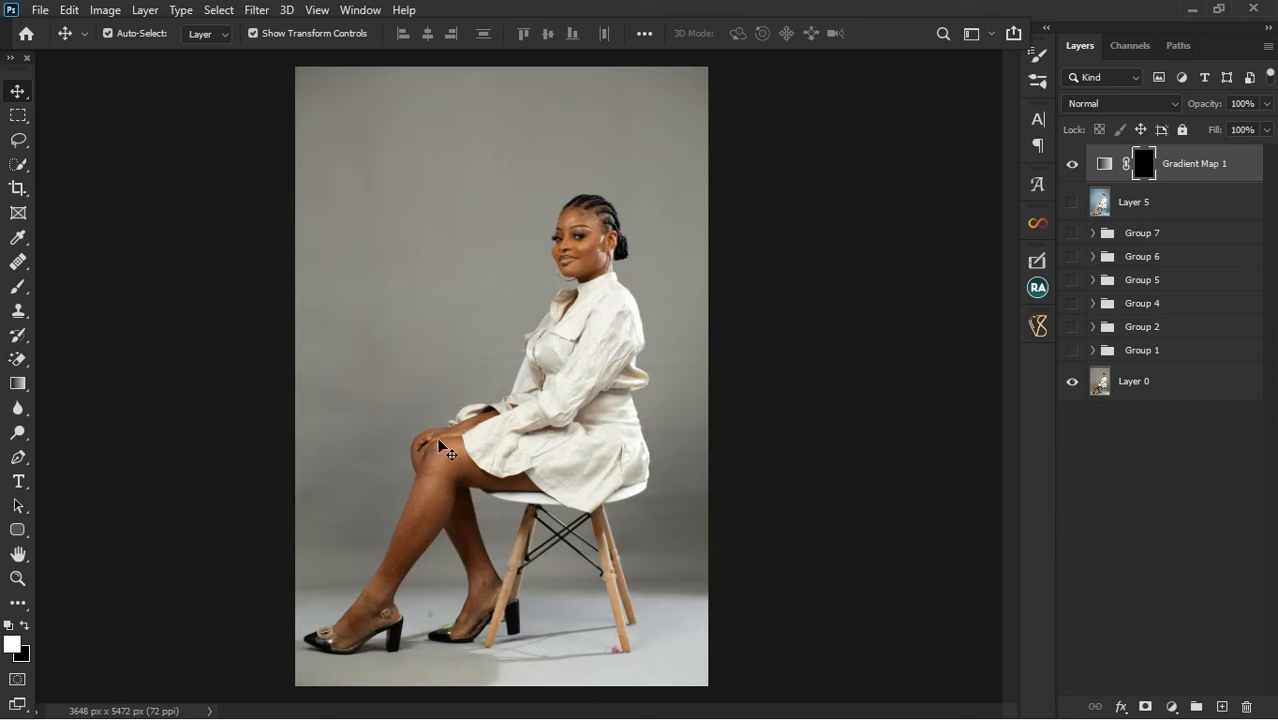
# Step: Try to select the skin tones by Color Range with the Gradient Map 1 mask active
pyautogui.click(220, 12)
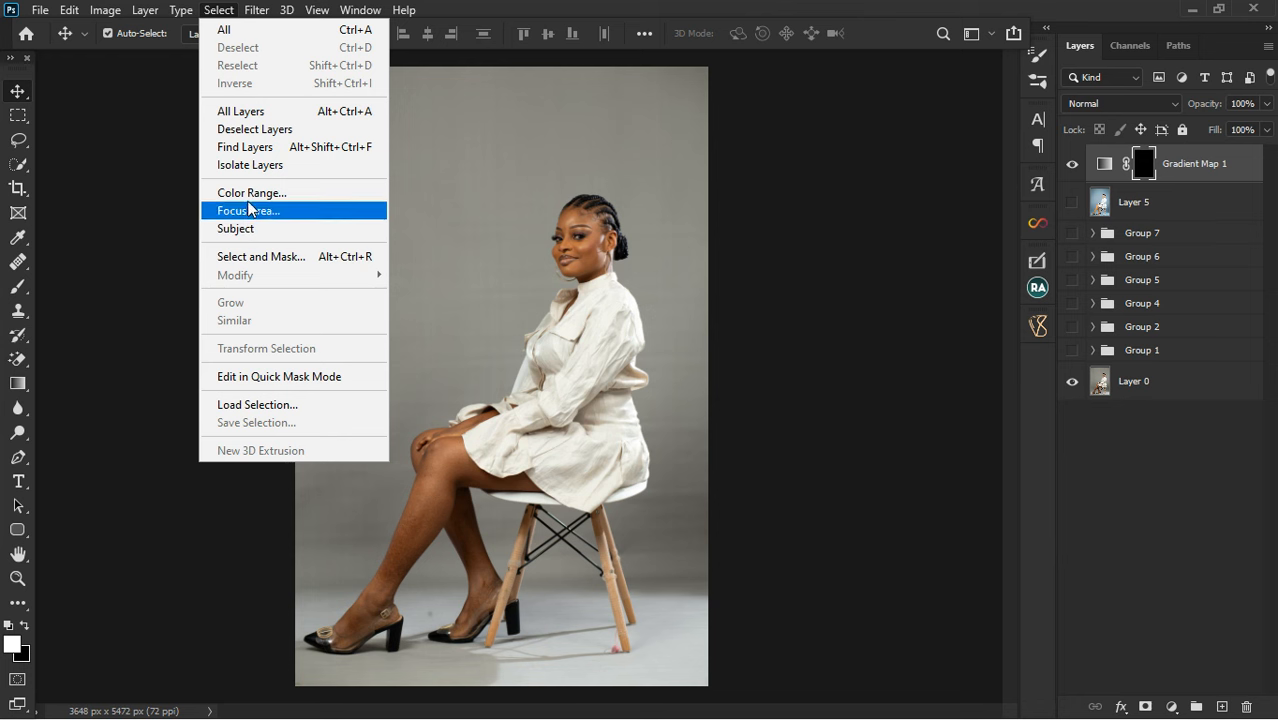
pyautogui.click(287, 275)
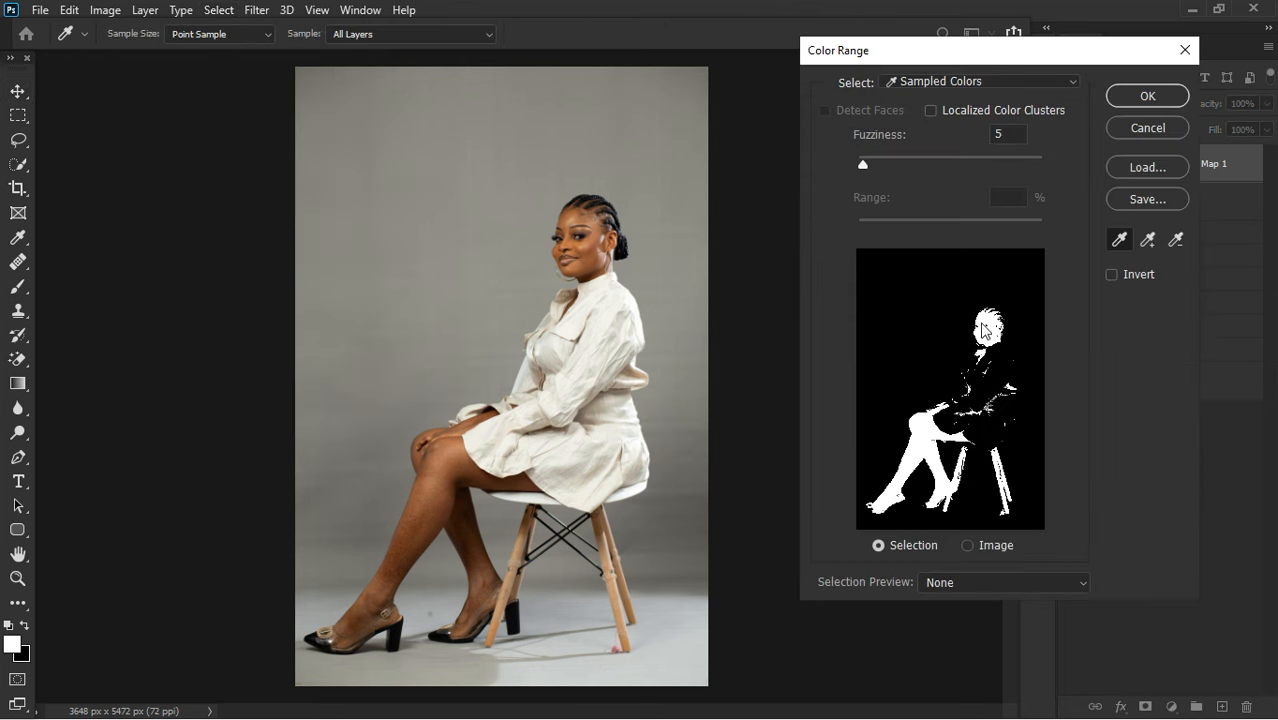
pyautogui.click(1147, 96)
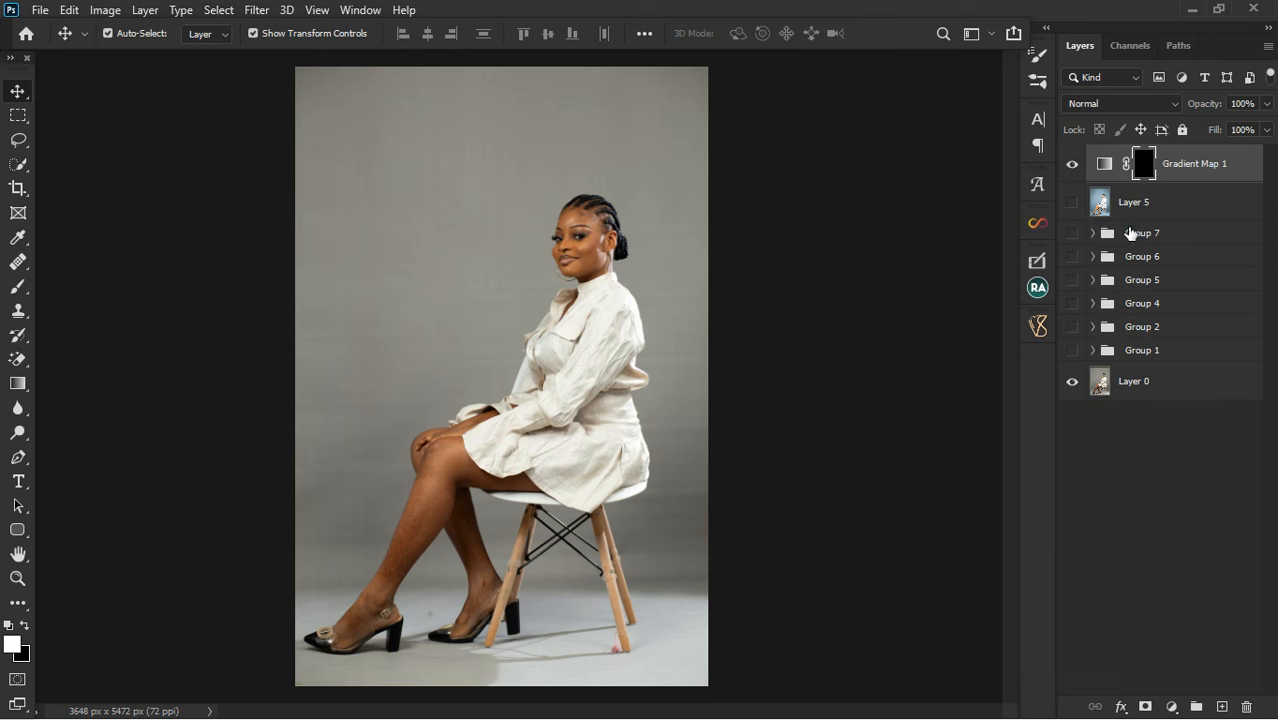
# Step: Select the skin tones on Layer 0 by Color Range, using Sampled Colors with a fuzziness of 5
pyautogui.click(1135, 385)
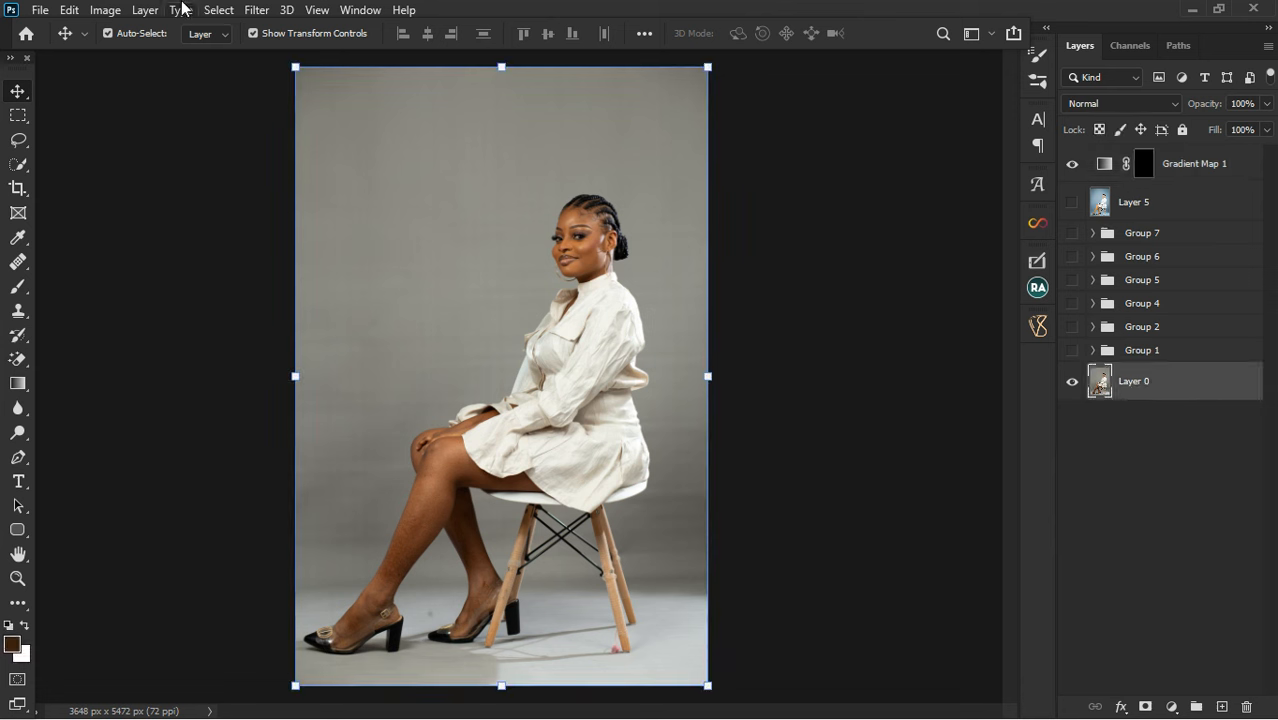
pyautogui.click(256, 10)
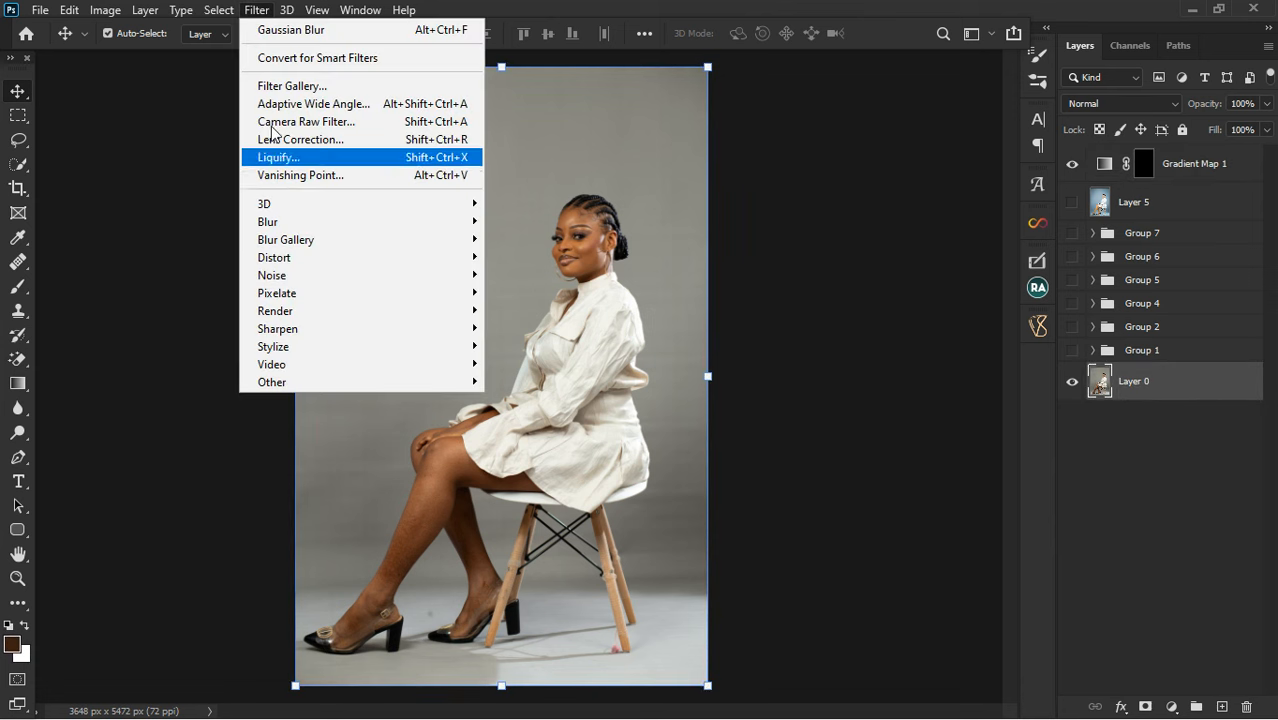
pyautogui.moveTo(213, 14)
pyautogui.click(229, 195)
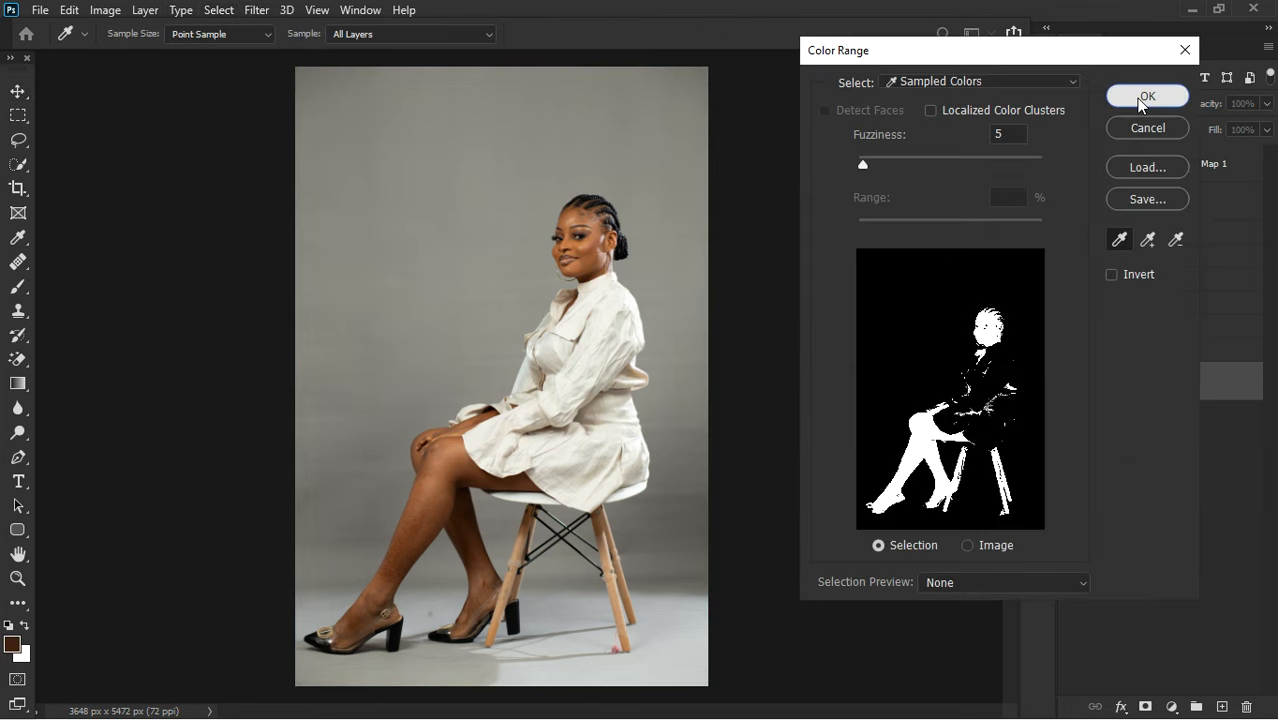
pyautogui.click(1141, 97)
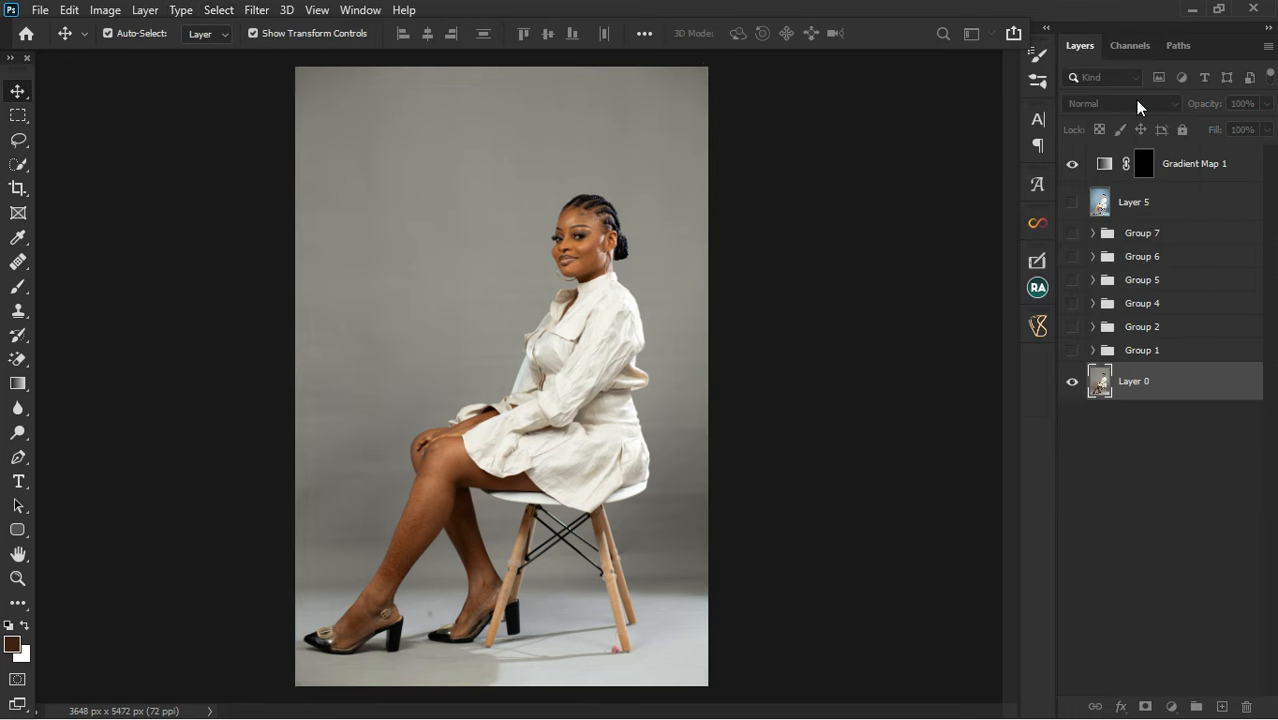
# Step: Fill the selected skin area with white at 100% opacity on the Gradient Map 1 mask and deselect
pyautogui.click(1143, 168)
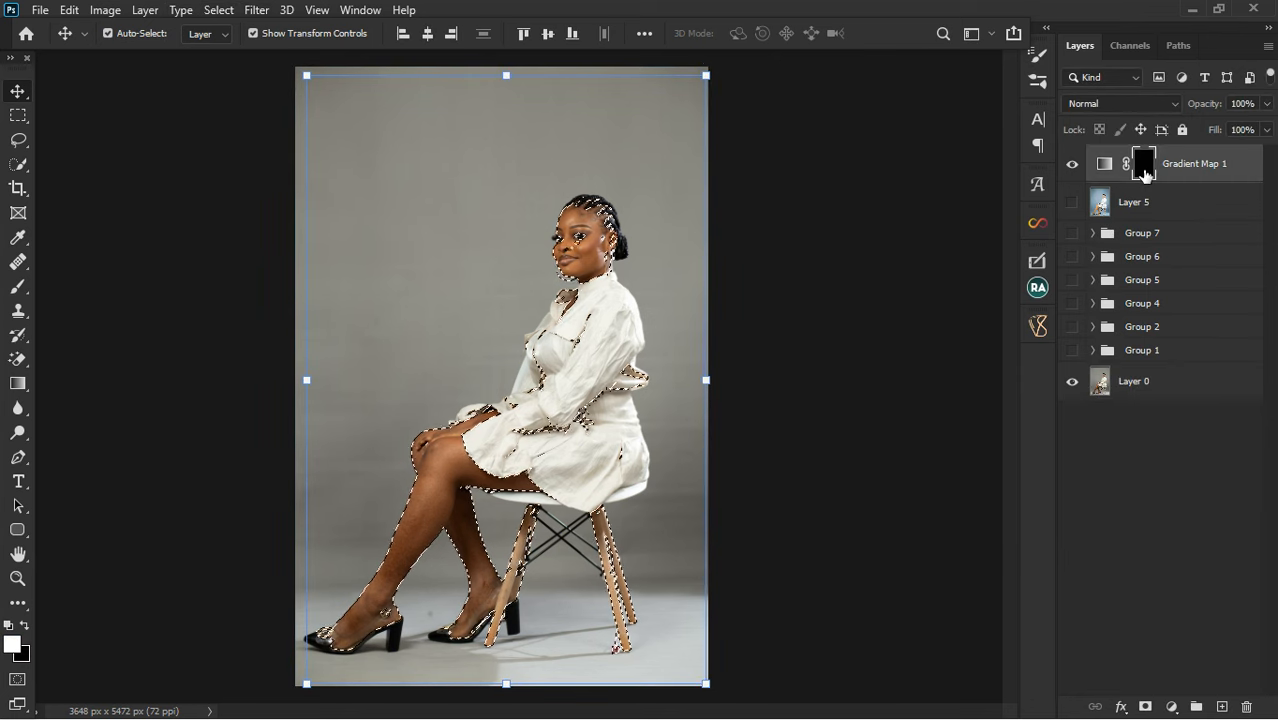
pyautogui.hotkey('shift', 'BackSpace')
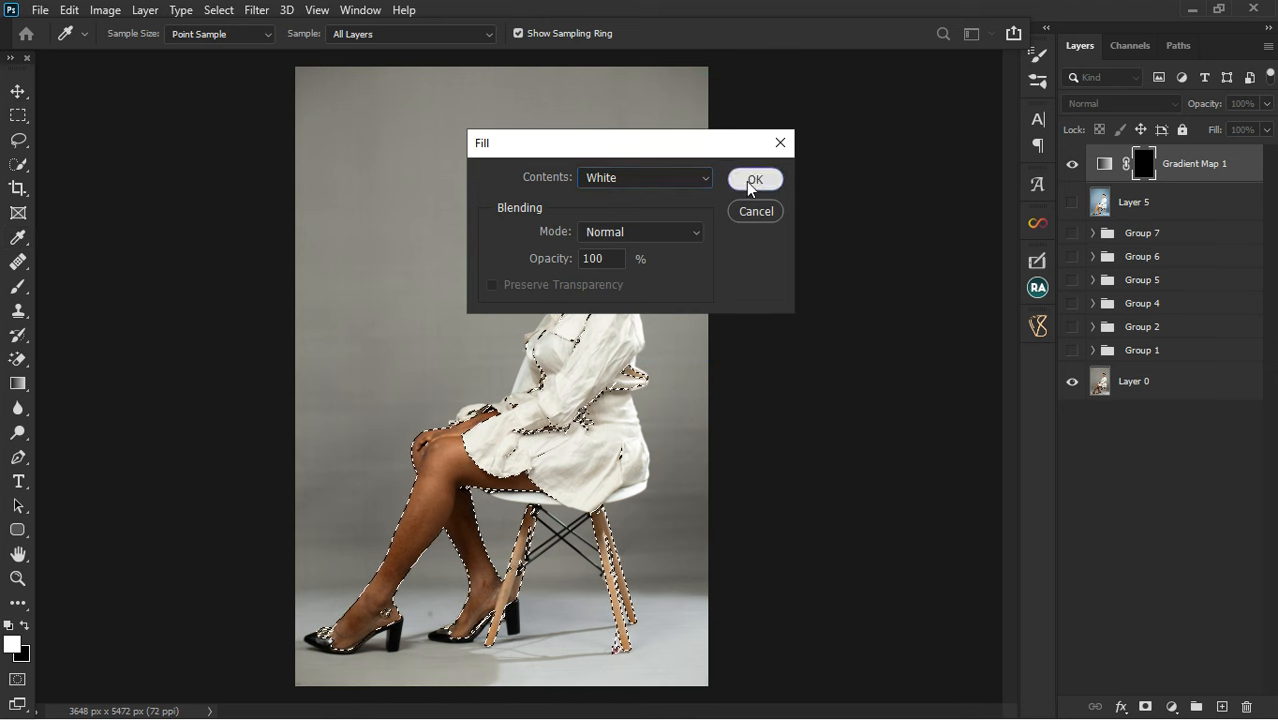
pyautogui.click(748, 180)
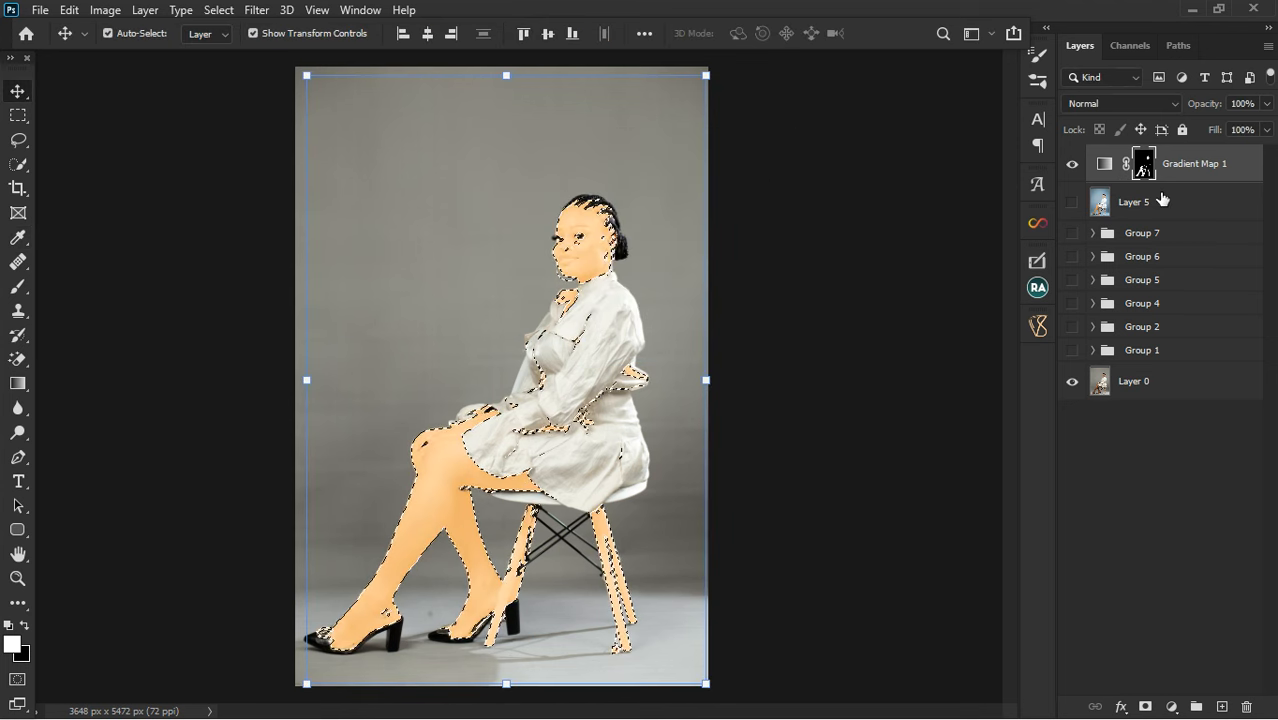
pyautogui.hotkey('ctrl', 'd')
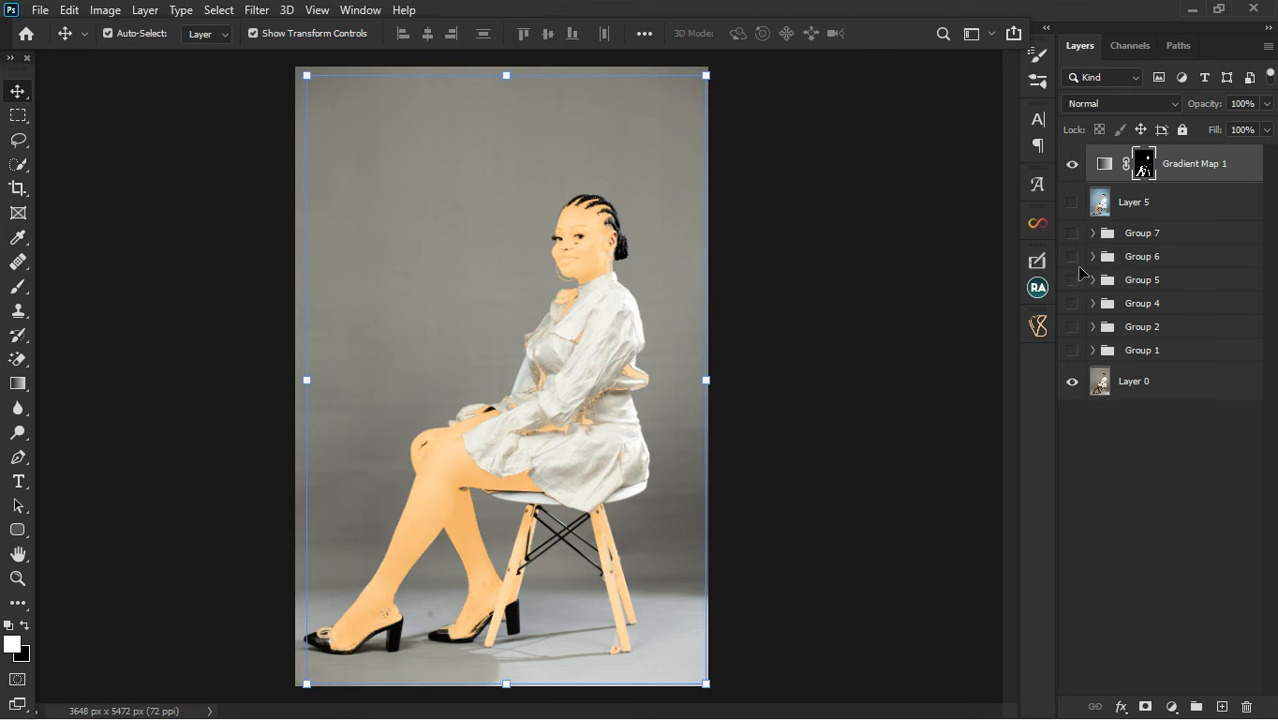
# Step: Set Gradient Map 1 to the Screen blend mode at 72% opacity
pyautogui.click(1120, 103)
pyautogui.click(1110, 280)
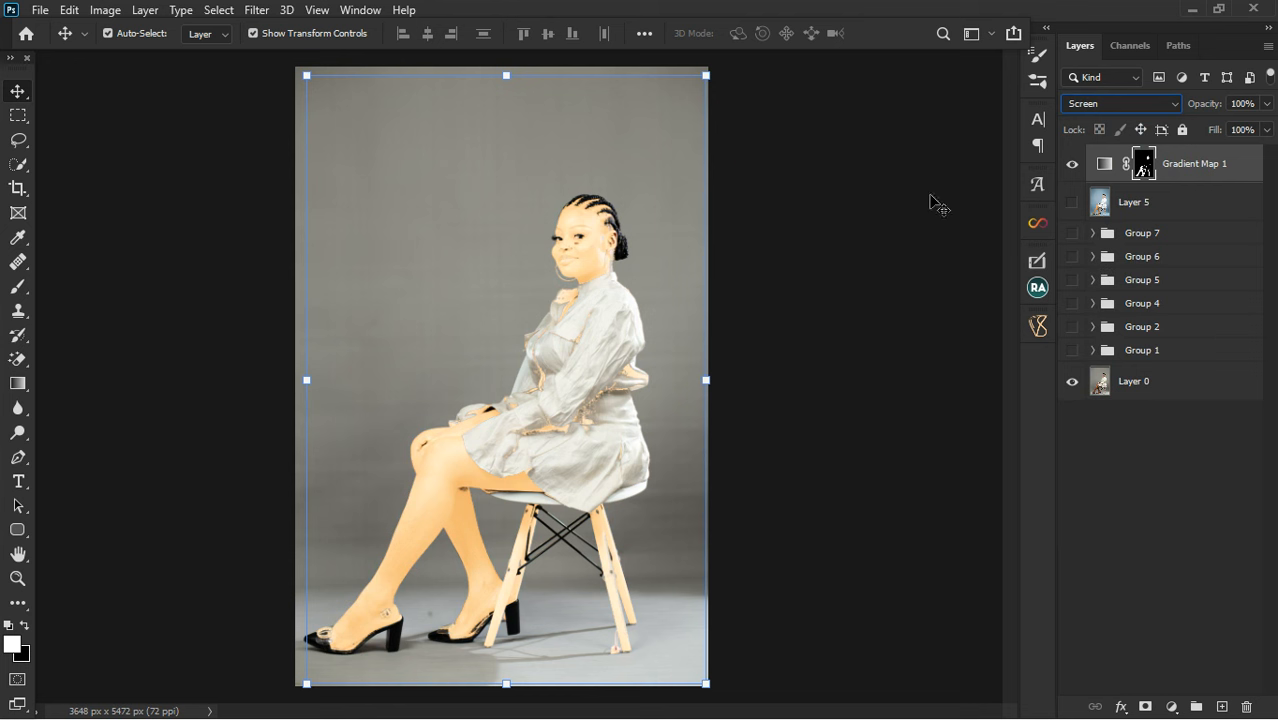
pyautogui.click(1266, 103)
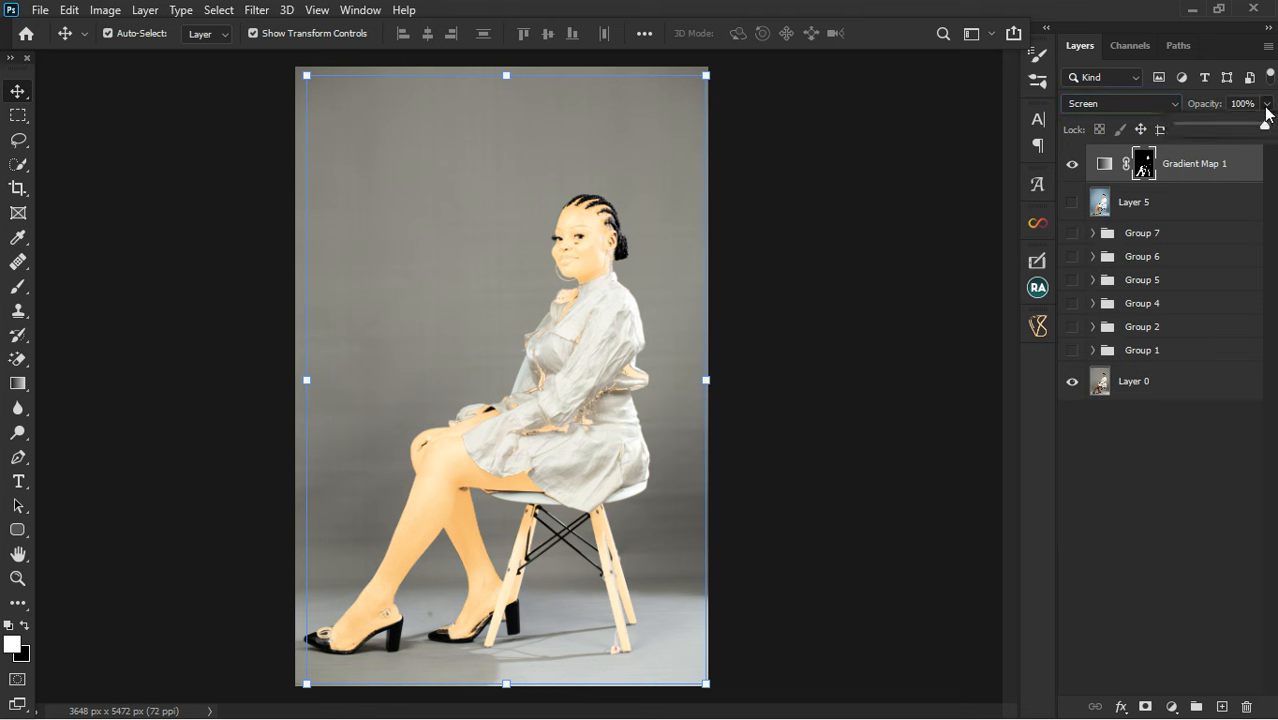
pyautogui.moveTo(1267, 125); pyautogui.dragTo(1240, 130)
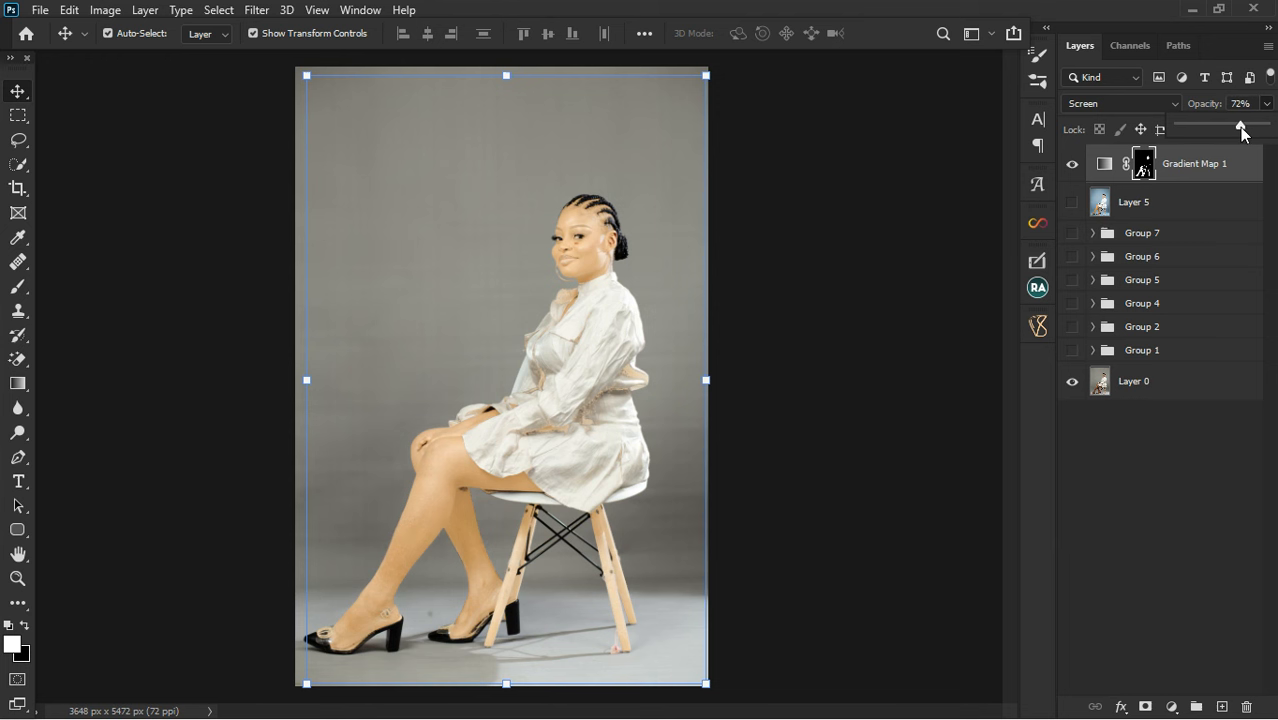
pyautogui.click(1243, 160)
pyautogui.click(1244, 166)
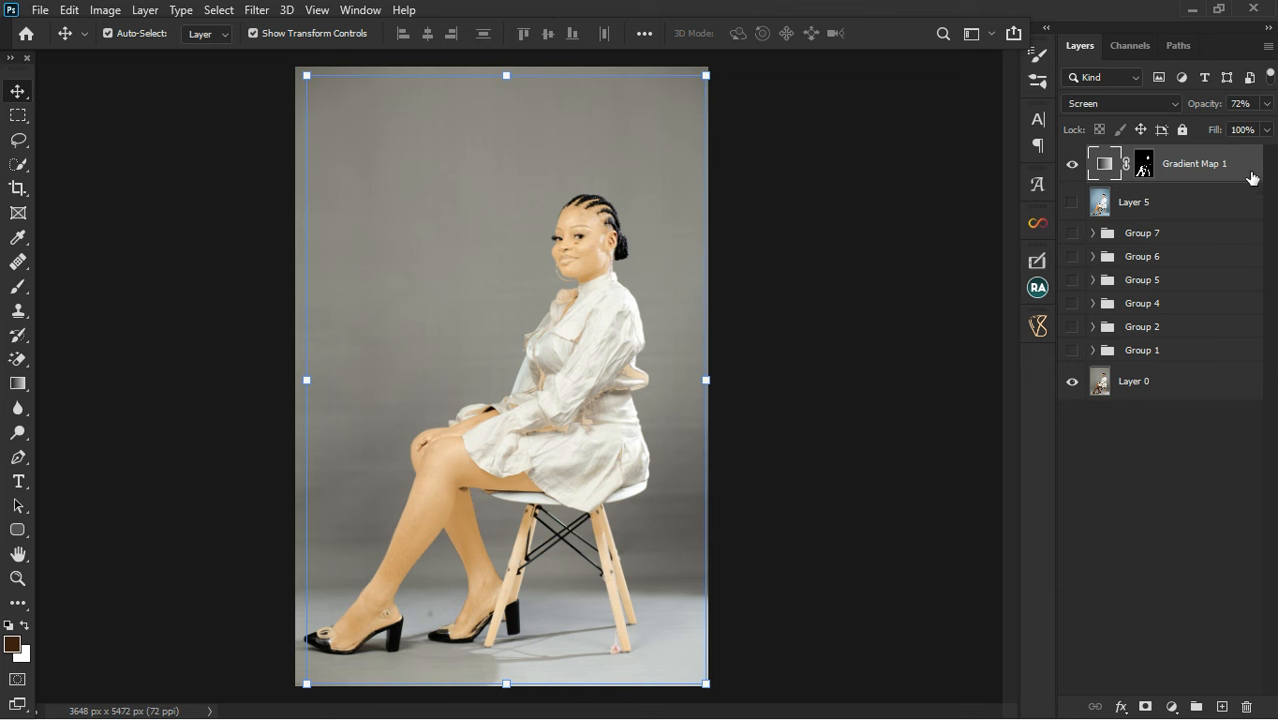
# Step: In Gradient Map 1's Blending Options, split the Underlying Layer Blend If sliders to 0 / 61 for shadows and 156 / 237 for highlights
pyautogui.doubleClick(1250, 178)
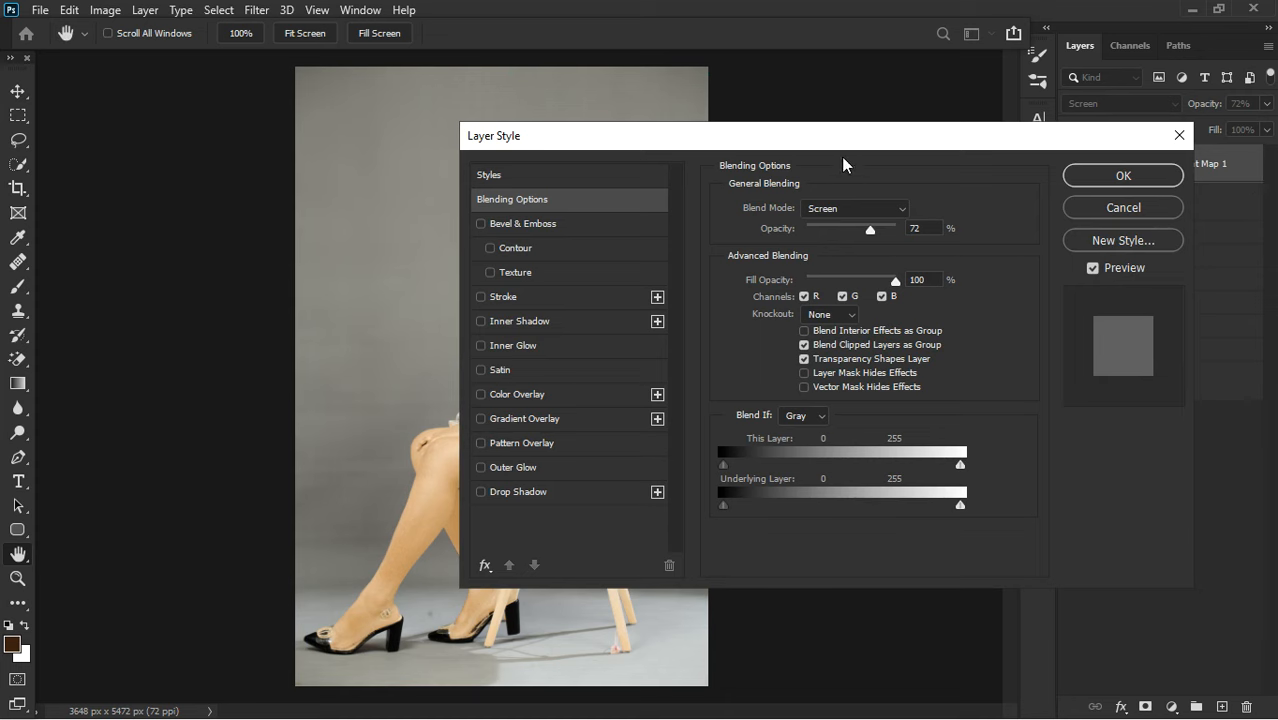
pyautogui.moveTo(852, 146); pyautogui.dragTo(1101, 116)
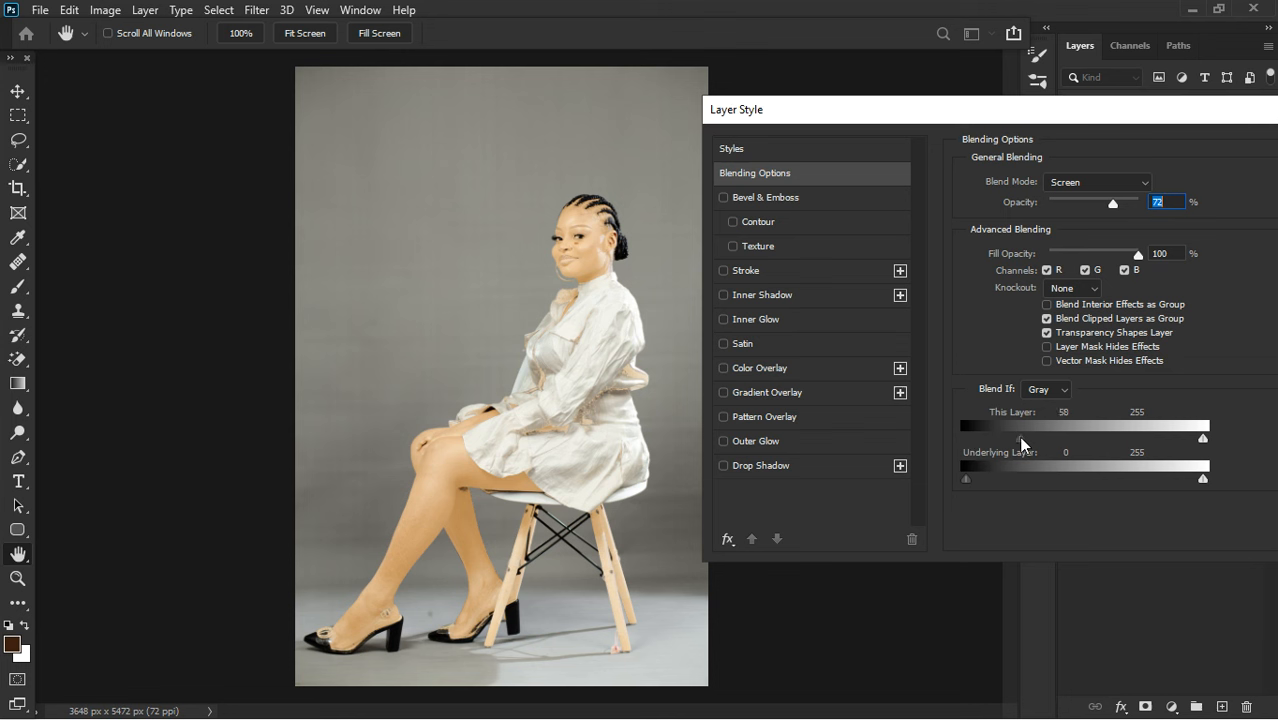
pyautogui.moveTo(966, 479); pyautogui.dragTo(943, 491)
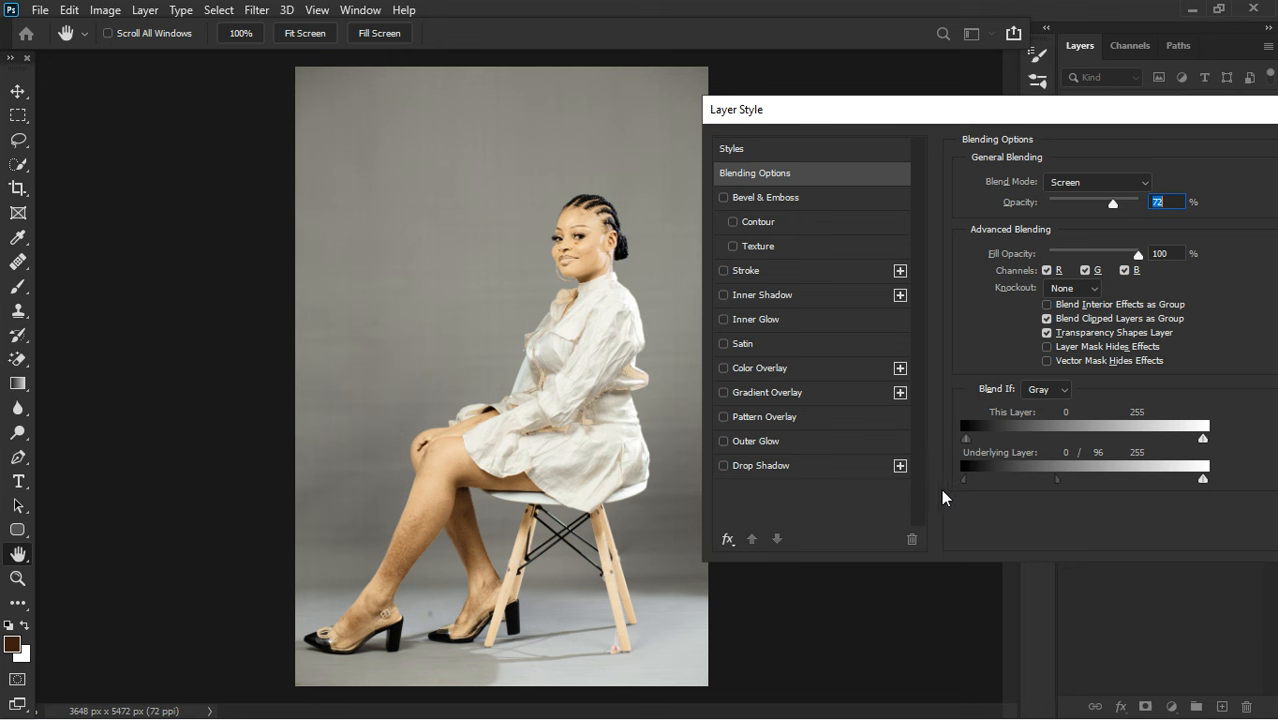
pyautogui.moveTo(1057, 480); pyautogui.dragTo(1025, 488)
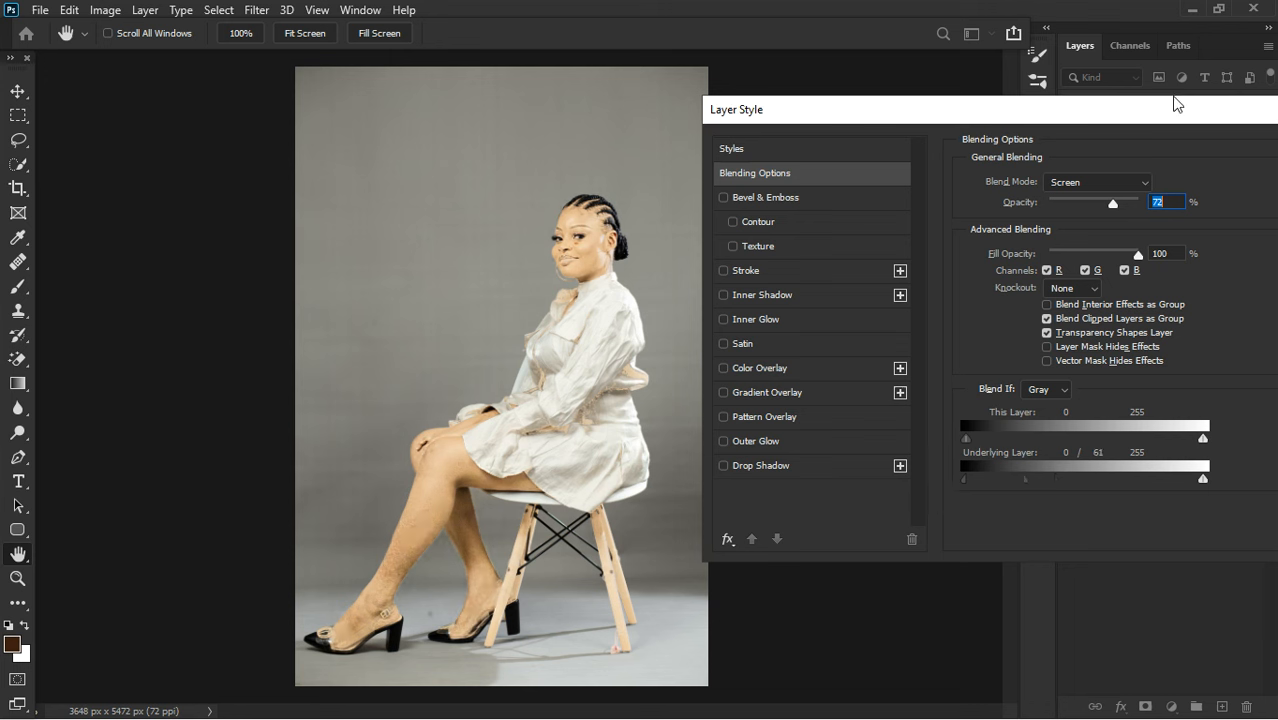
pyautogui.moveTo(1178, 108); pyautogui.dragTo(1154, 118)
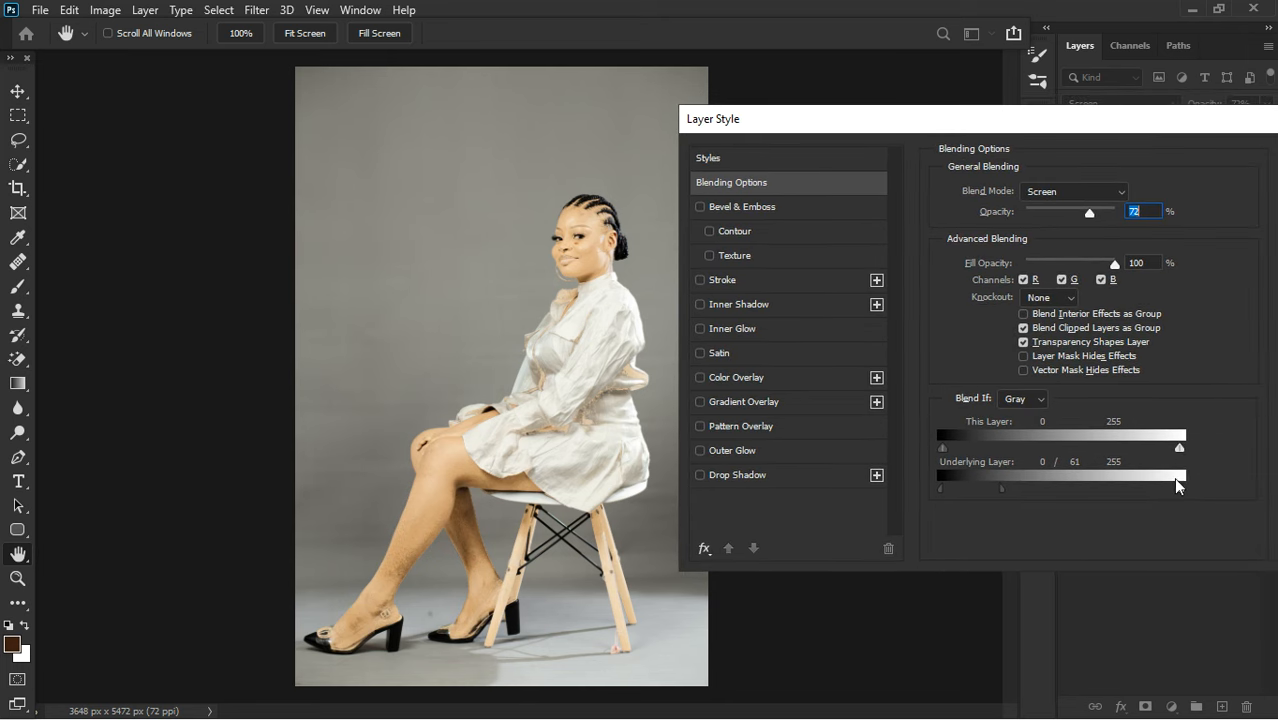
pyautogui.moveTo(1180, 488); pyautogui.dragTo(1158, 490)
pyautogui.moveTo(1155, 490); pyautogui.dragTo(1092, 489)
# Step: Set the This Layer Blend If range to 28 / 58 for shadows and 226 for highlights, and apply the blending options
pyautogui.moveTo(1180, 448); pyautogui.dragTo(1152, 448)
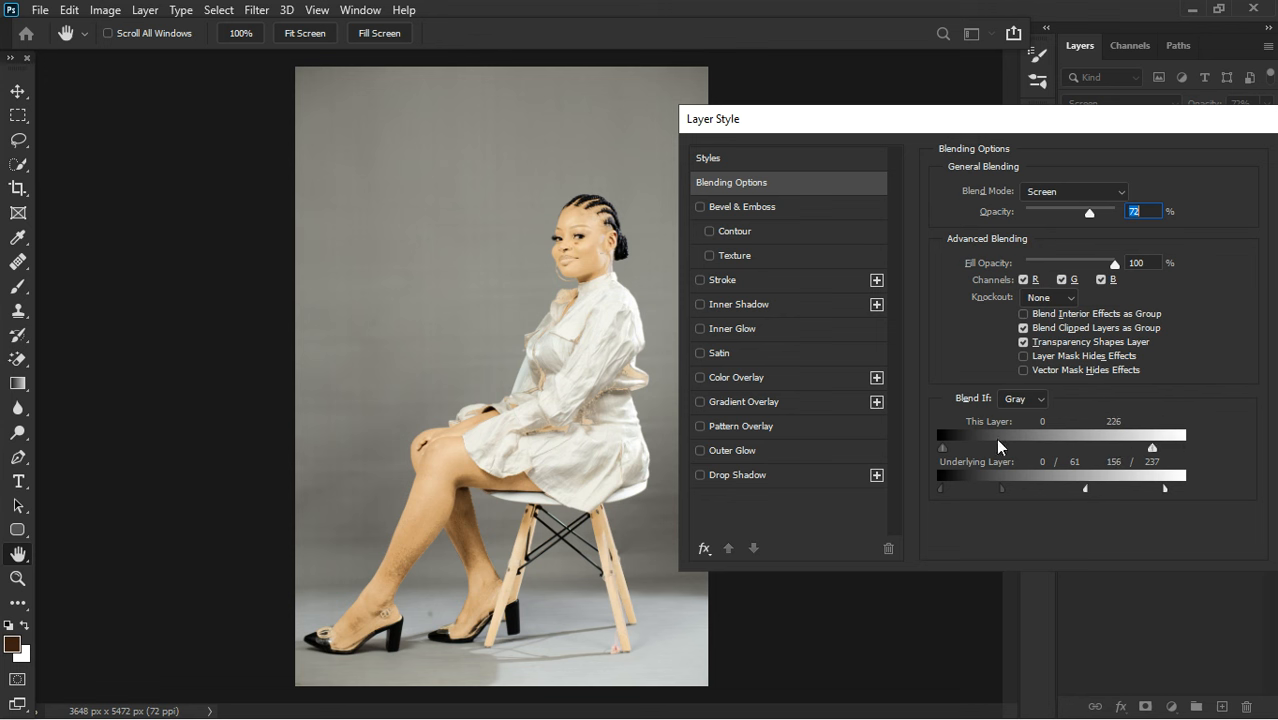
pyautogui.moveTo(945, 449); pyautogui.dragTo(997, 457)
pyautogui.moveTo(1135, 140); pyautogui.dragTo(947, 146)
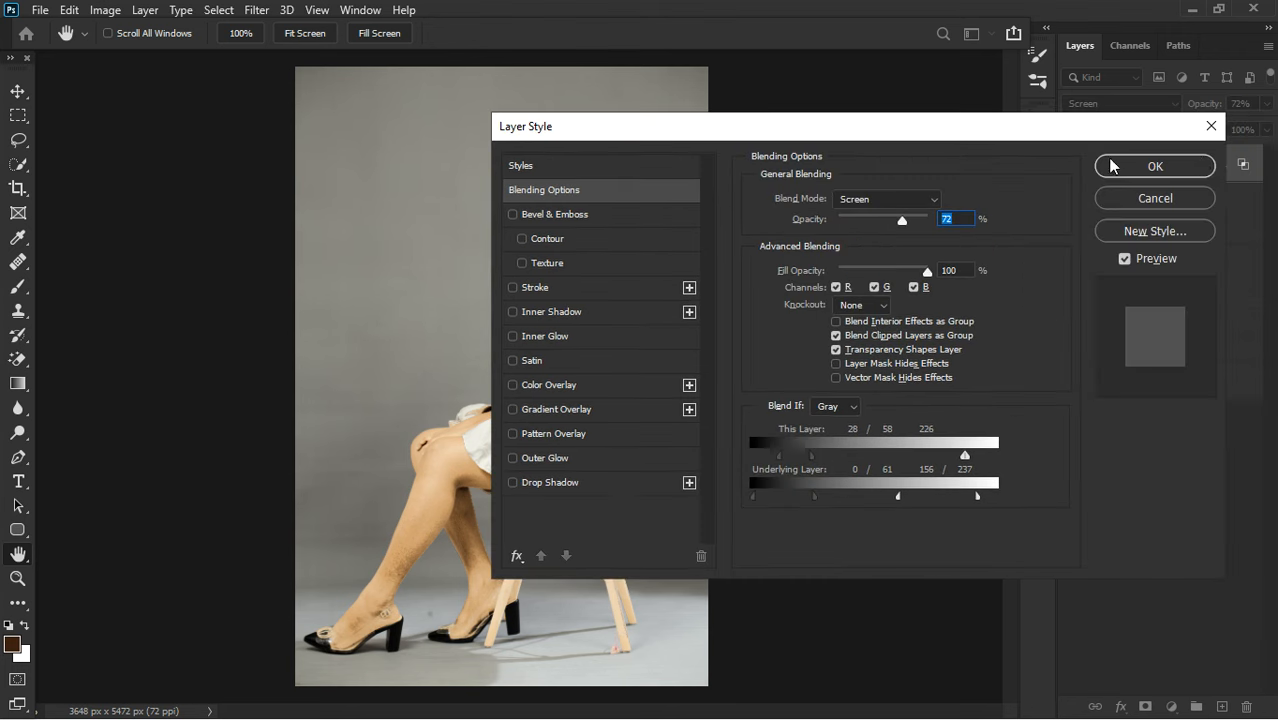
pyautogui.click(1160, 170)
pyautogui.hotkey('ctrl', '-')
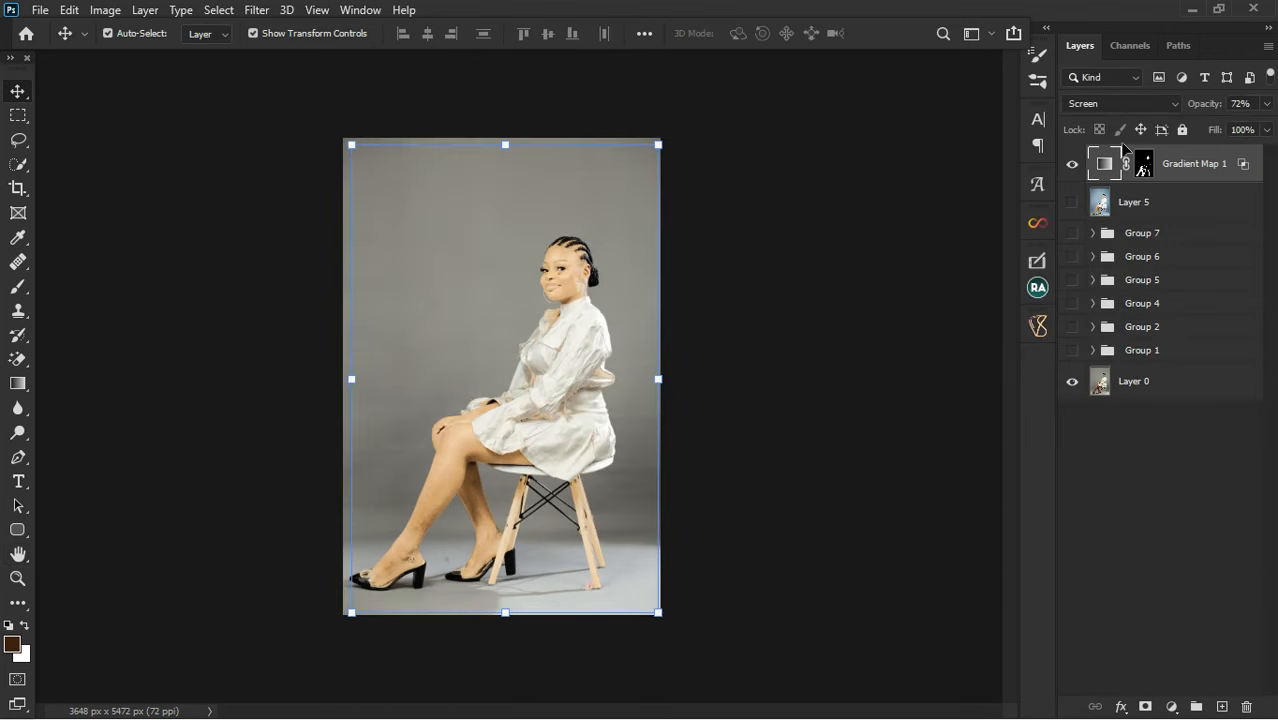
# Step: Set Gradient Map 1's opacity to 51% and toggle its visibility to compare the skin tone before and after
pyautogui.click(1265, 104)
pyautogui.moveTo(1240, 126)
pyautogui.mouseDown()
pyautogui.moveTo(1208, 130)
pyautogui.moveTo(1220, 131)
pyautogui.mouseUp()
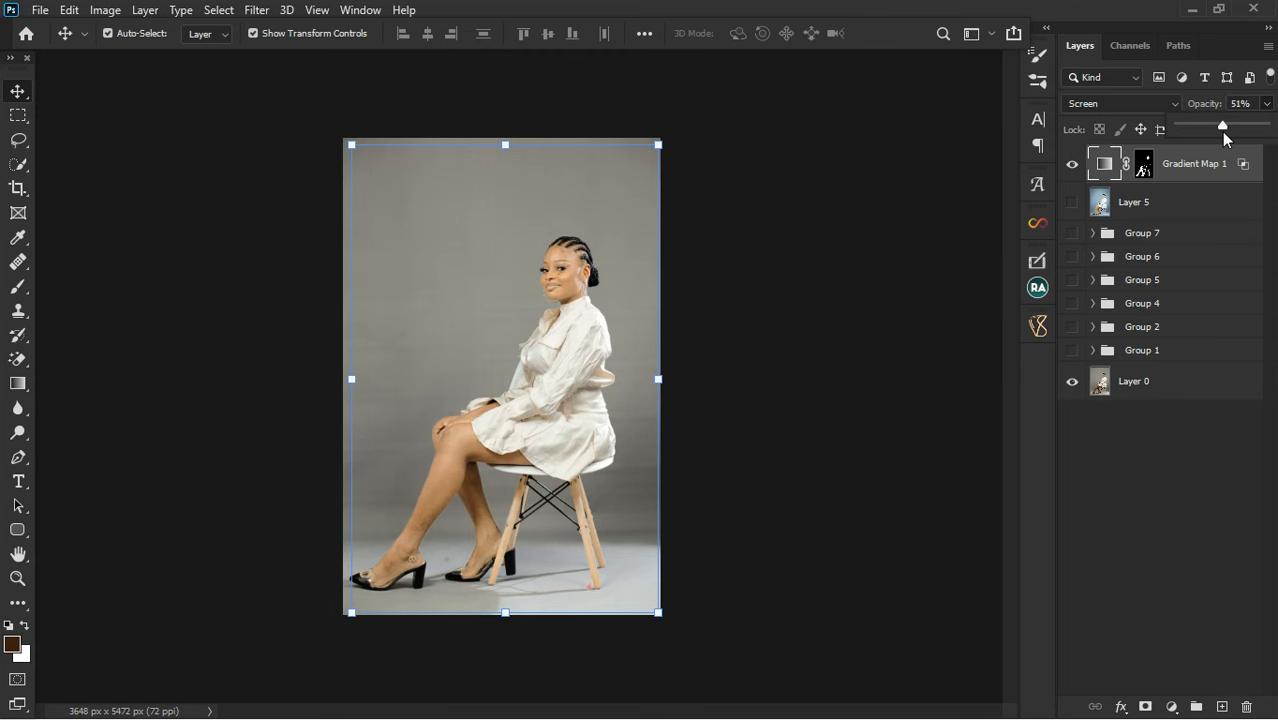
pyautogui.hotkey('ctrl', '+')
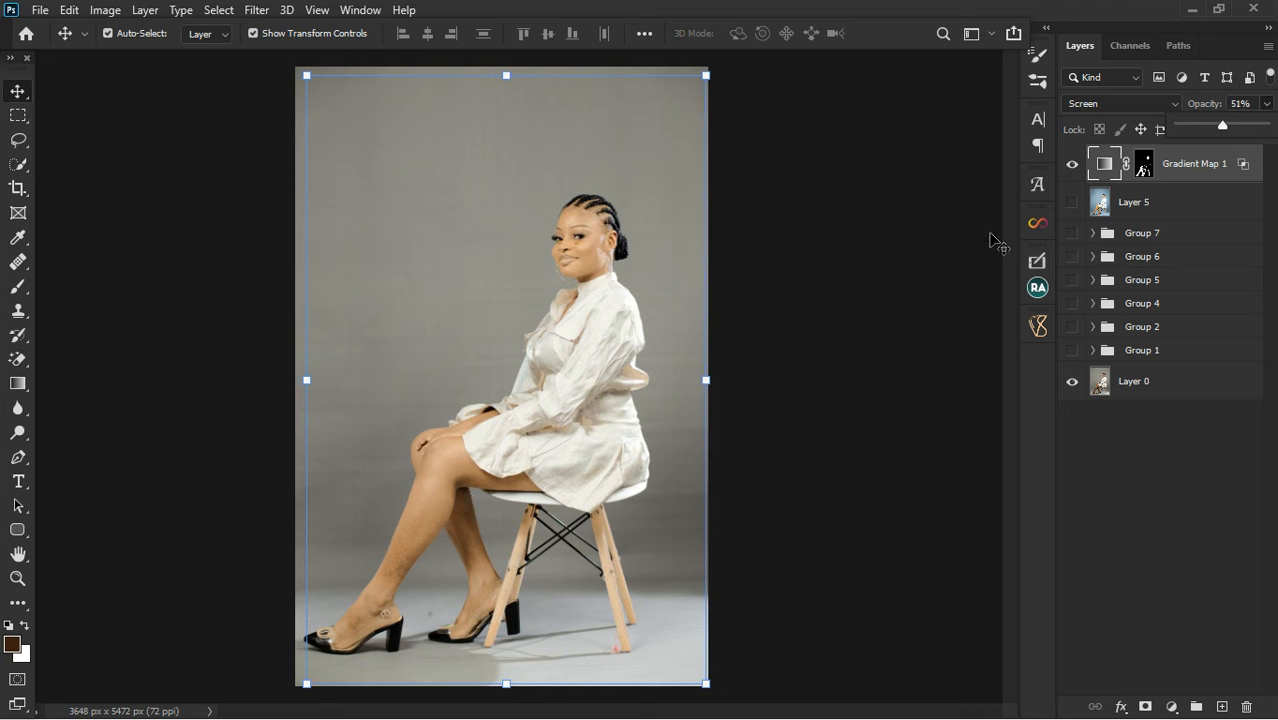
pyautogui.click(1073, 166)
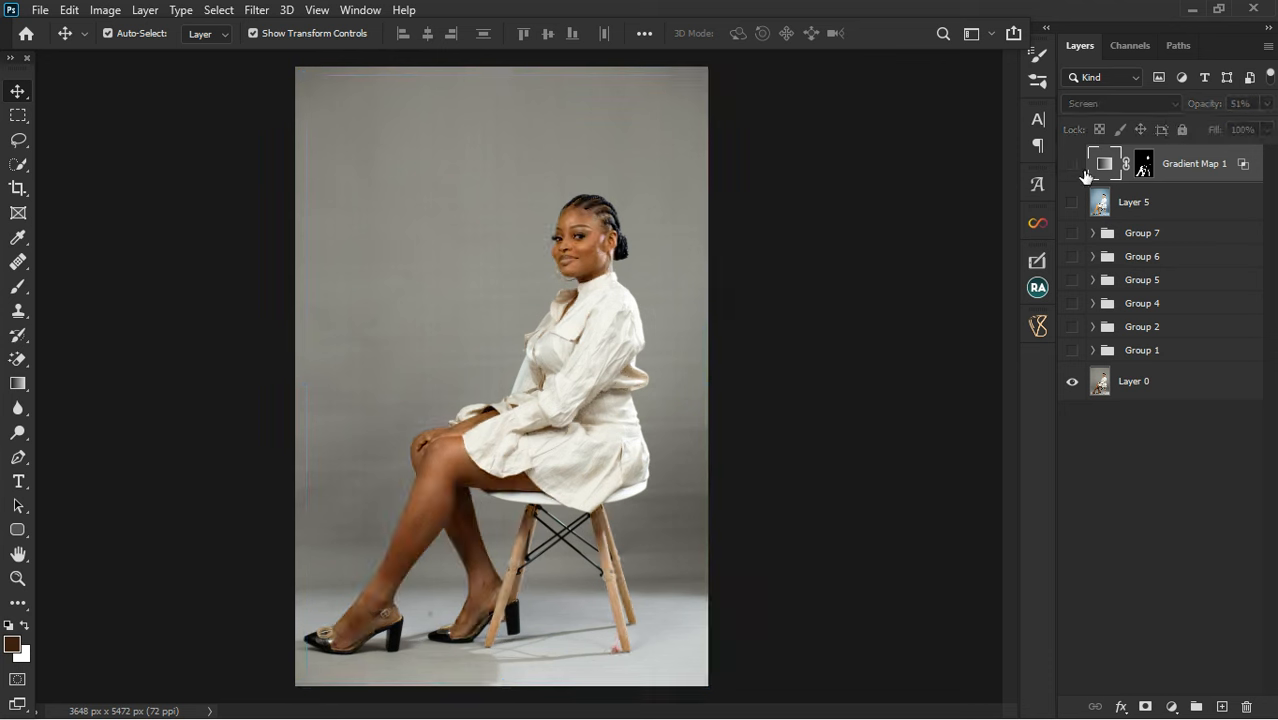
pyautogui.click(1073, 166)
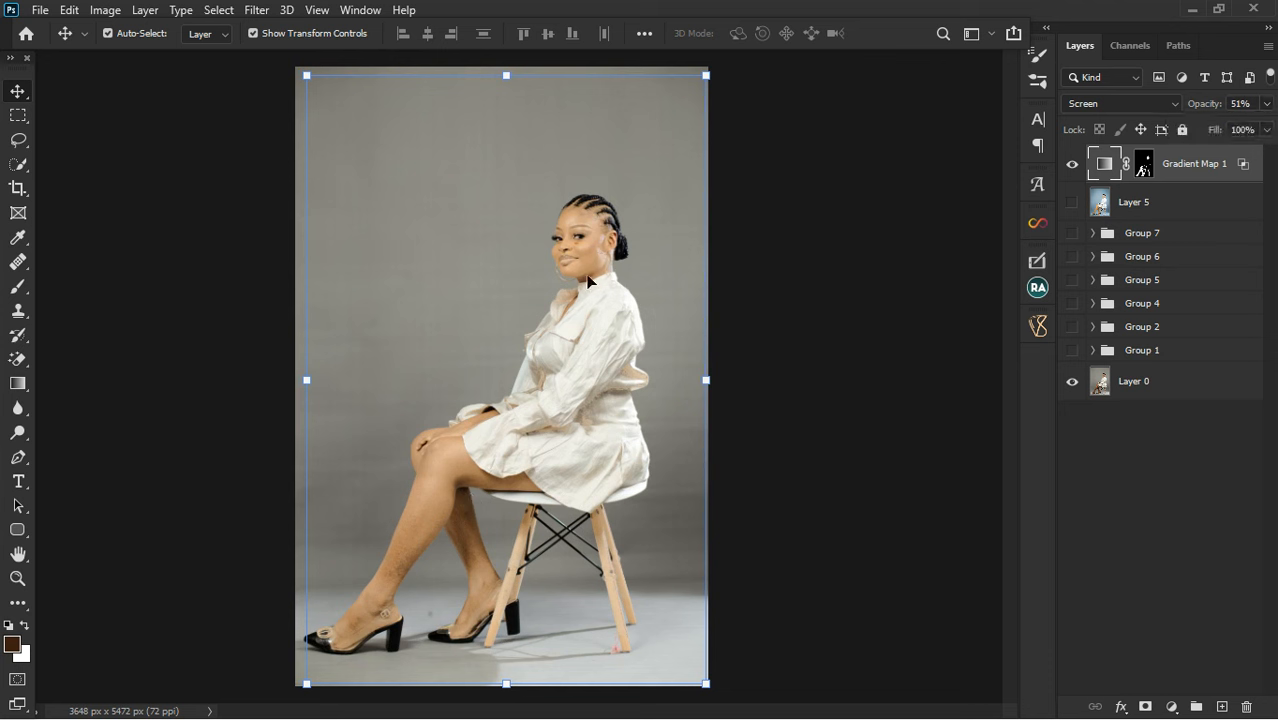
pyautogui.scroll(1, 578, 274)
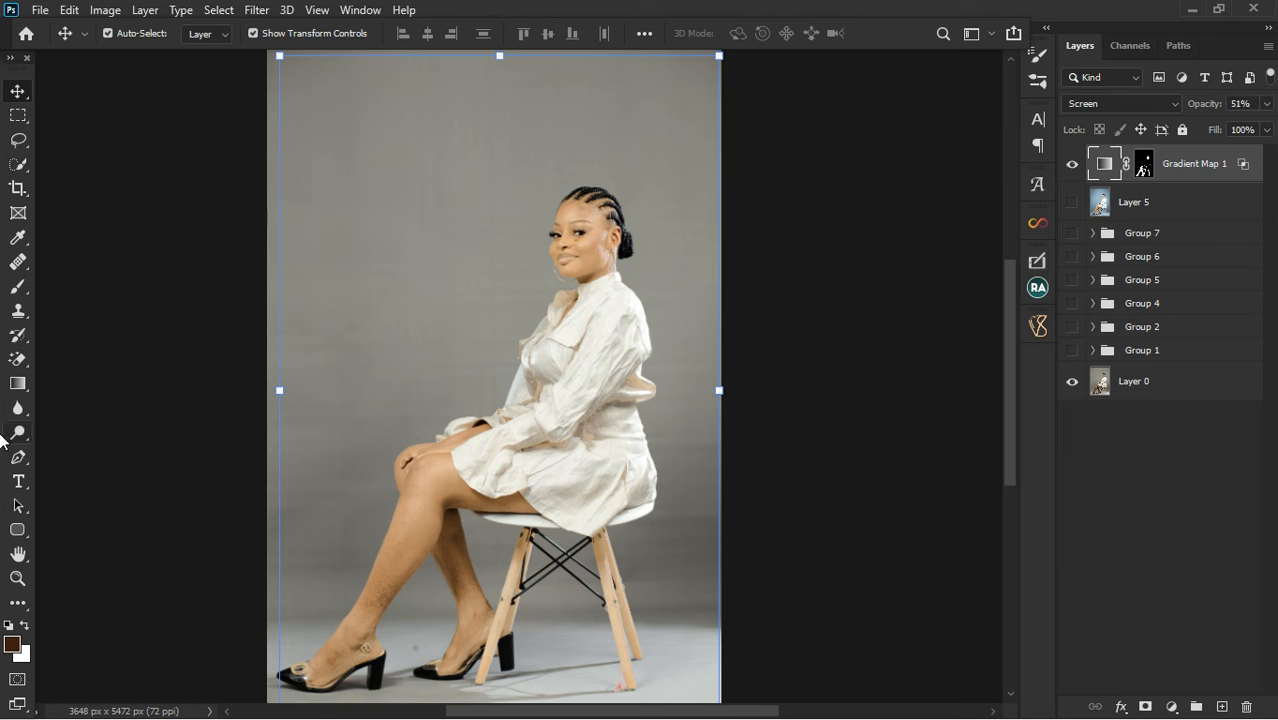
# Step: Add the password as a text layer on the grey backdrop above the woman and enlarge it to about 344 pt
pyautogui.click(24, 481)
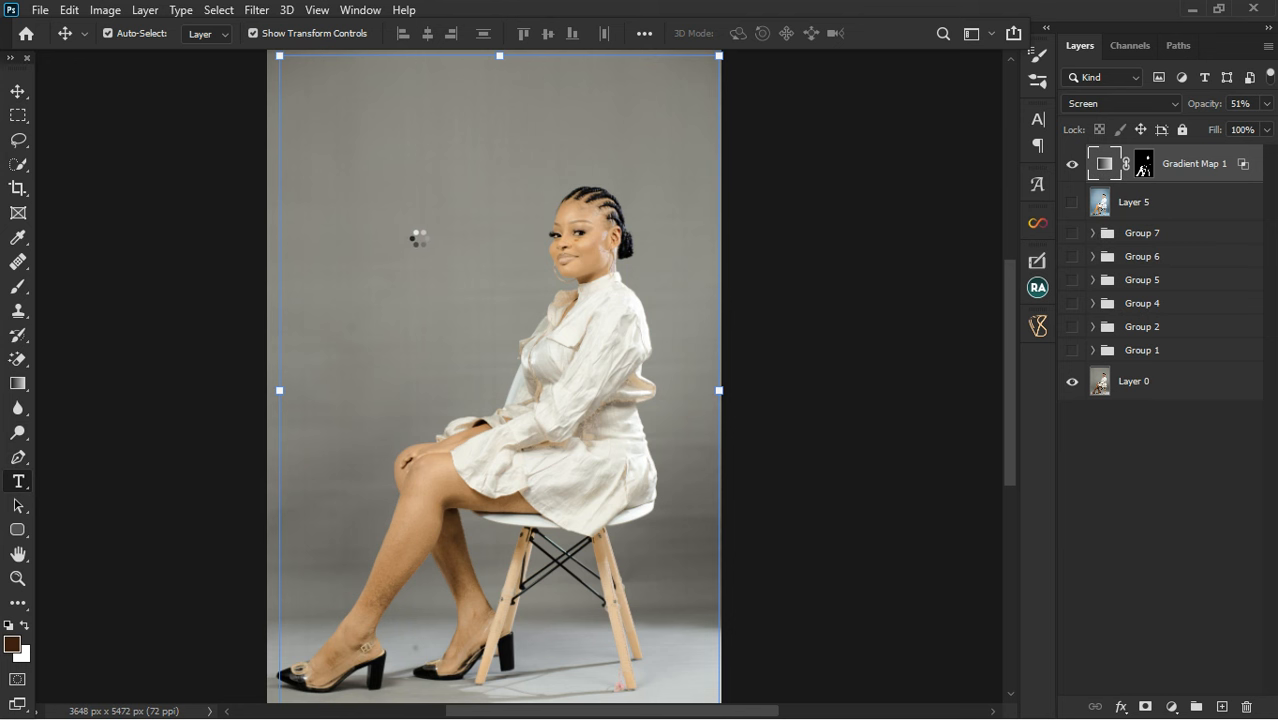
pyautogui.click(354, 143)
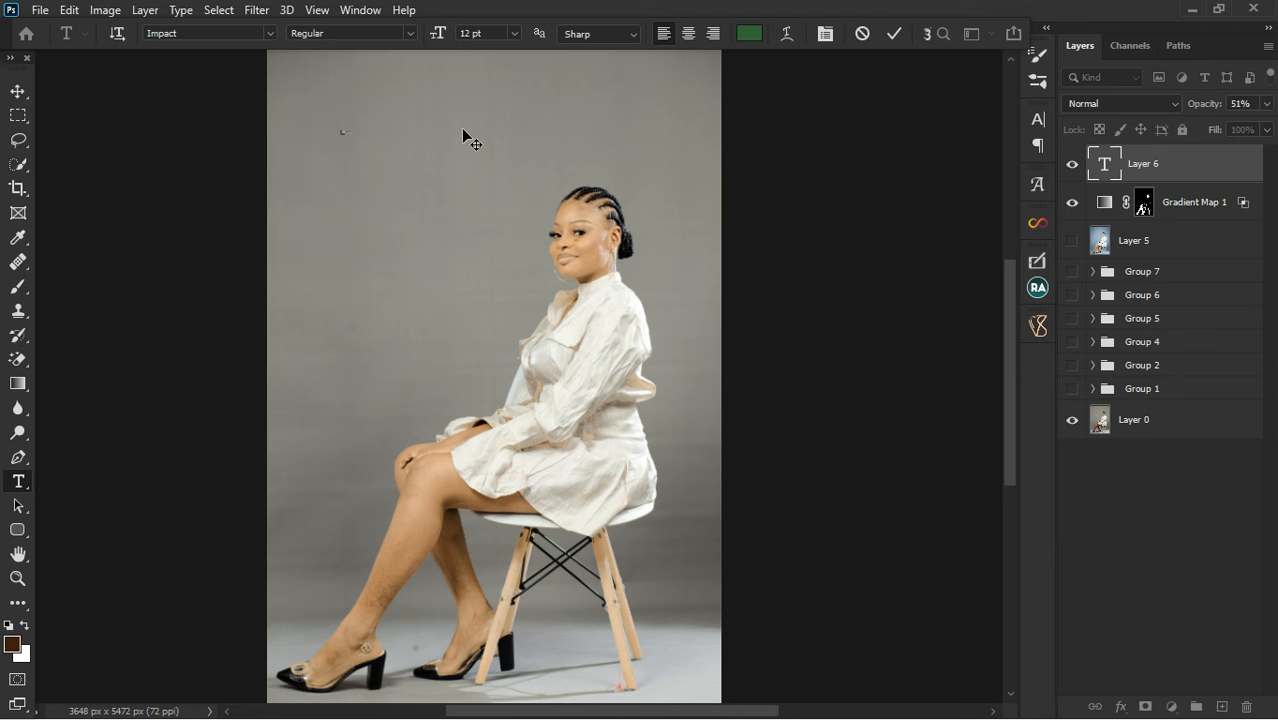
pyautogui.click(18, 91)
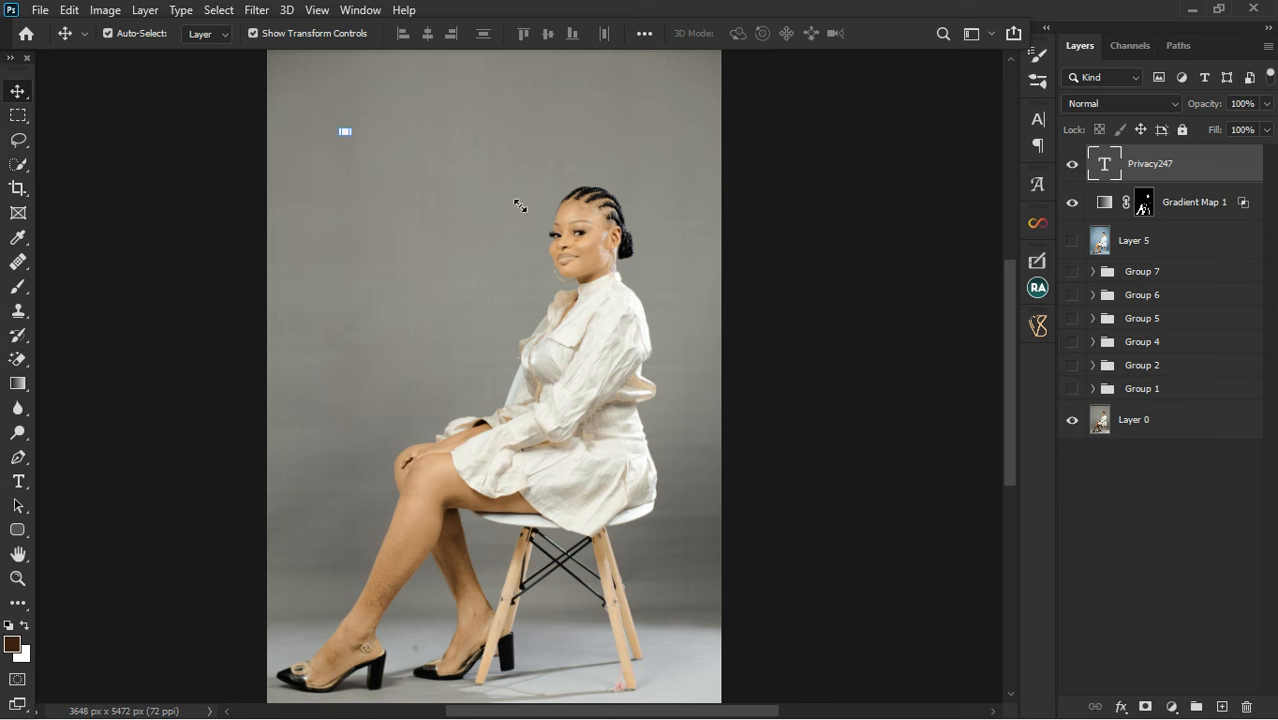
pyautogui.moveTo(520, 205); pyautogui.dragTo(523, 206)
pyautogui.moveTo(540, 208); pyautogui.dragTo(557, 213)
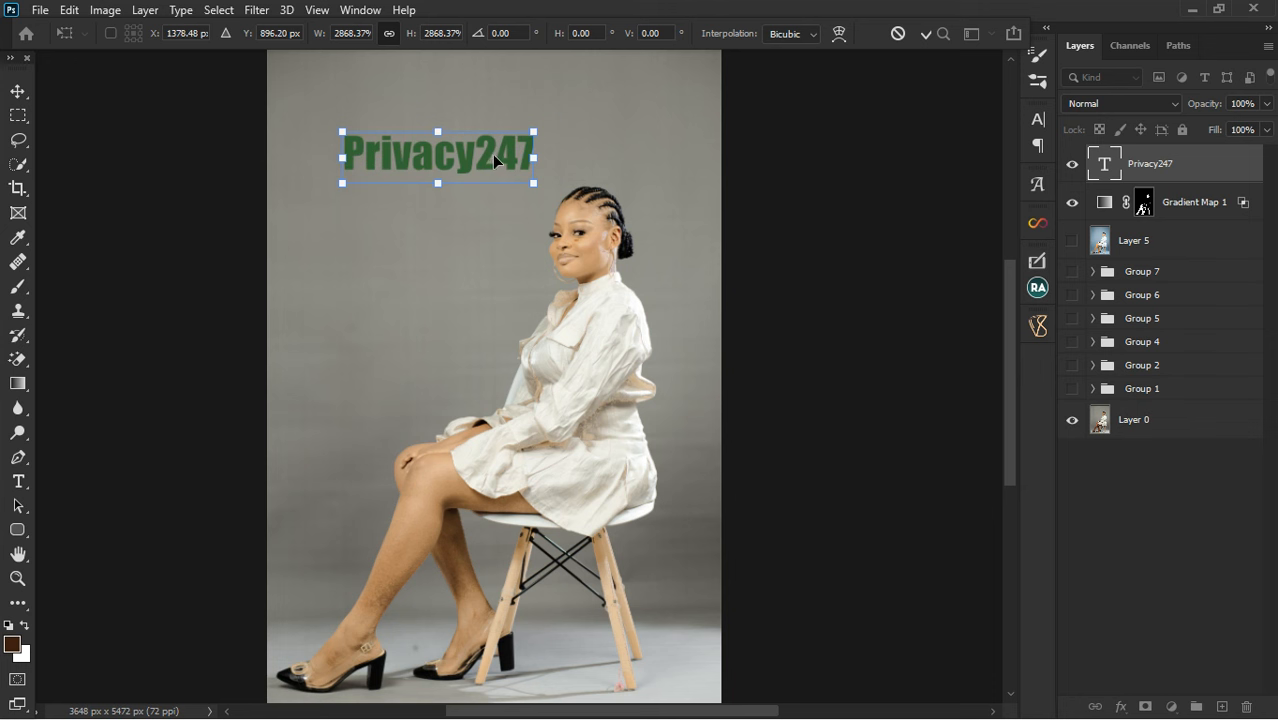
# Step: Recolor the whole text line to near-white #fafafa, commit it and hide the text layer
pyautogui.click(18, 483)
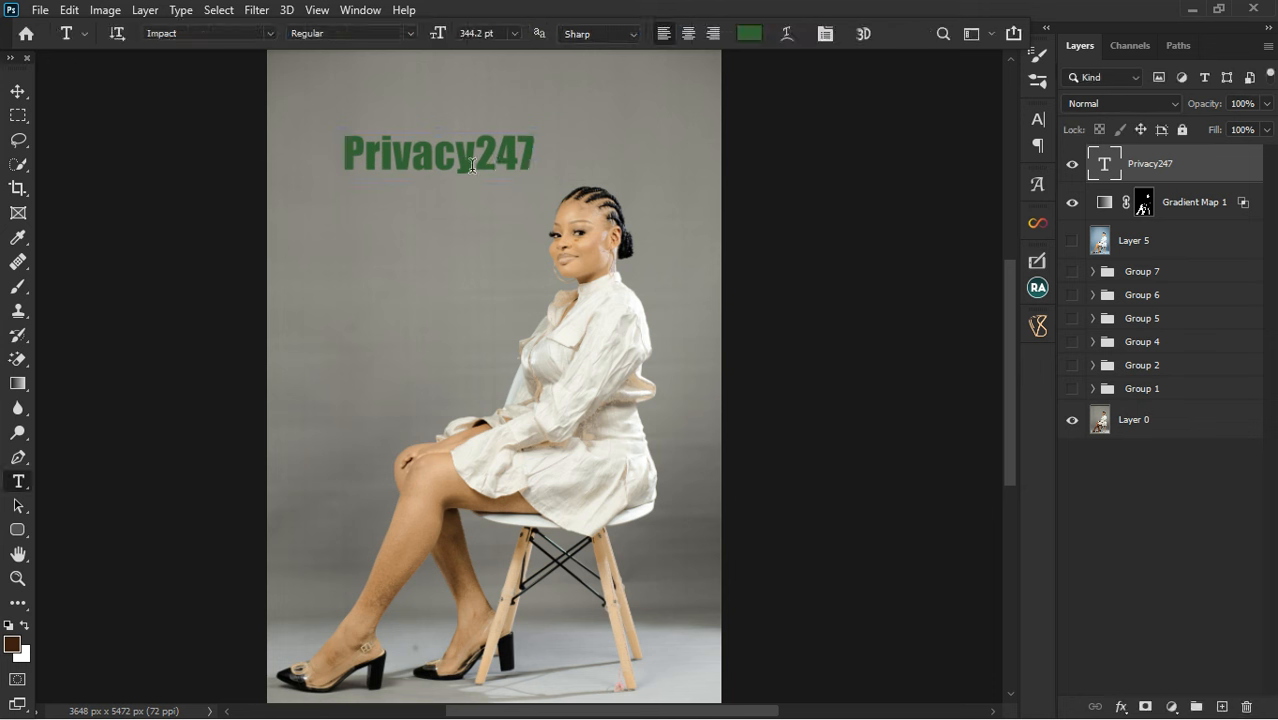
pyautogui.moveTo(534, 160); pyautogui.dragTo(305, 167)
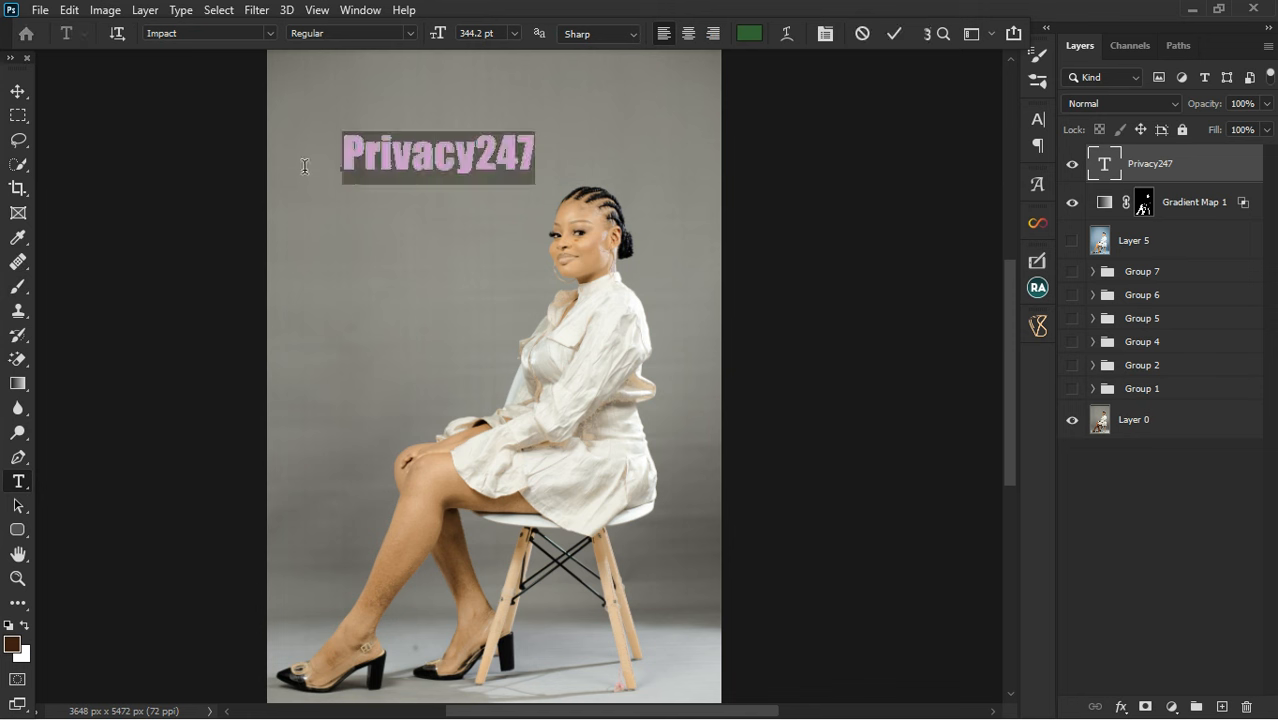
pyautogui.click(752, 34)
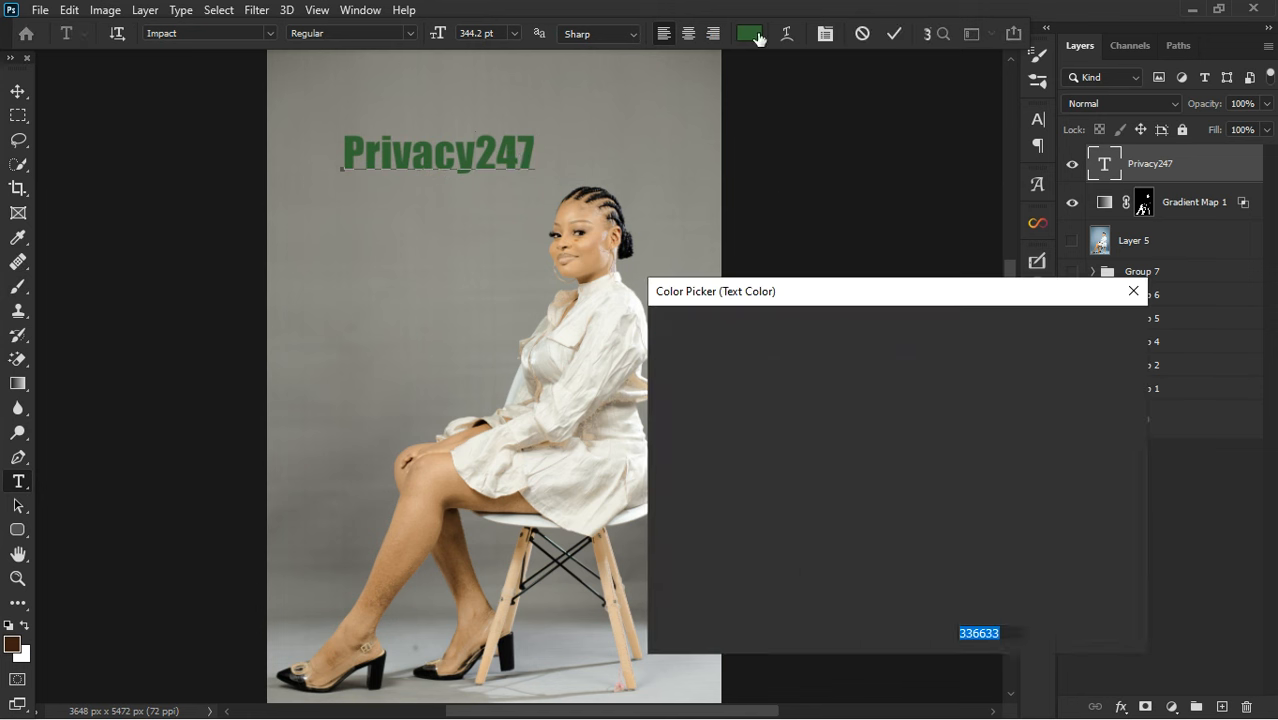
pyautogui.click(918, 340)
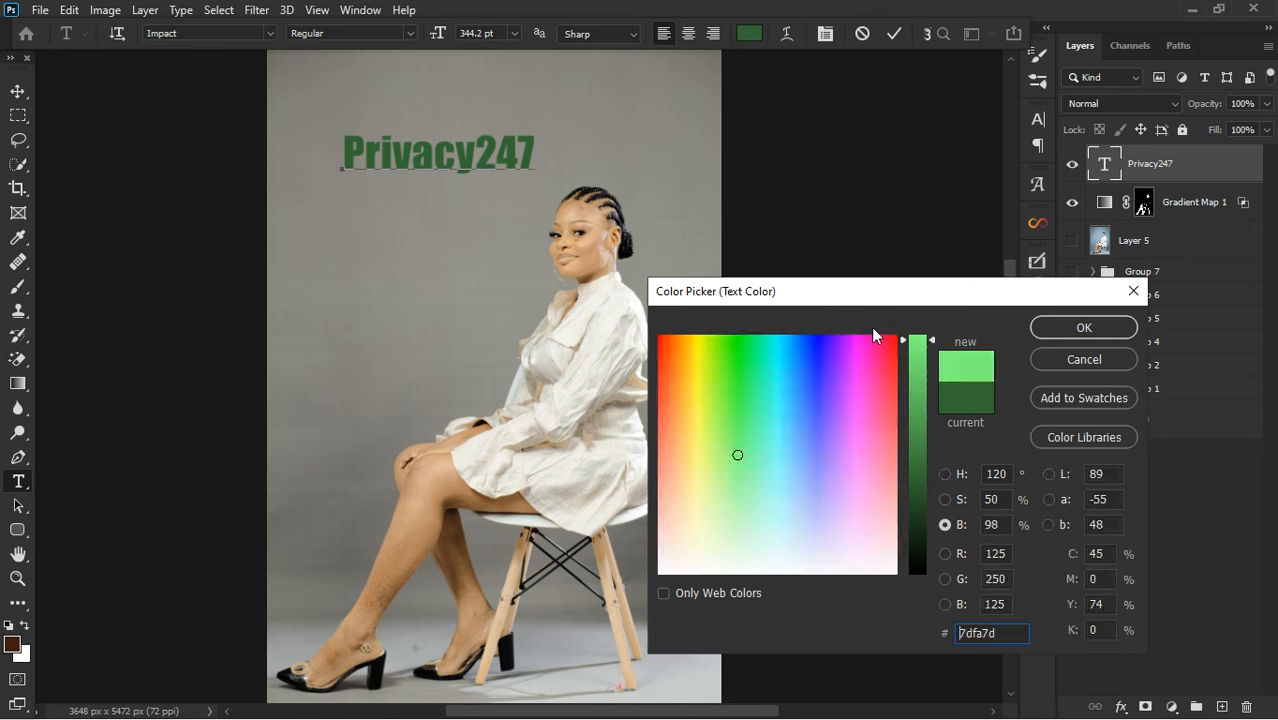
pyautogui.click(661, 571)
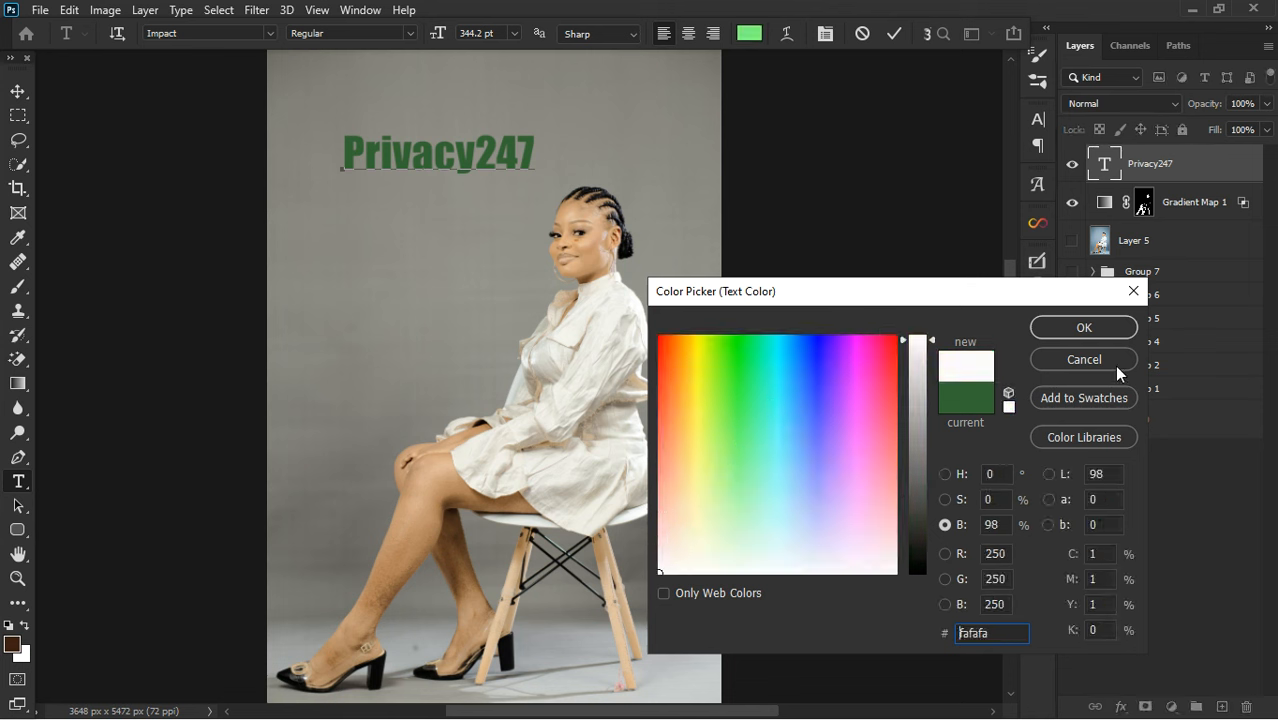
pyautogui.click(1093, 327)
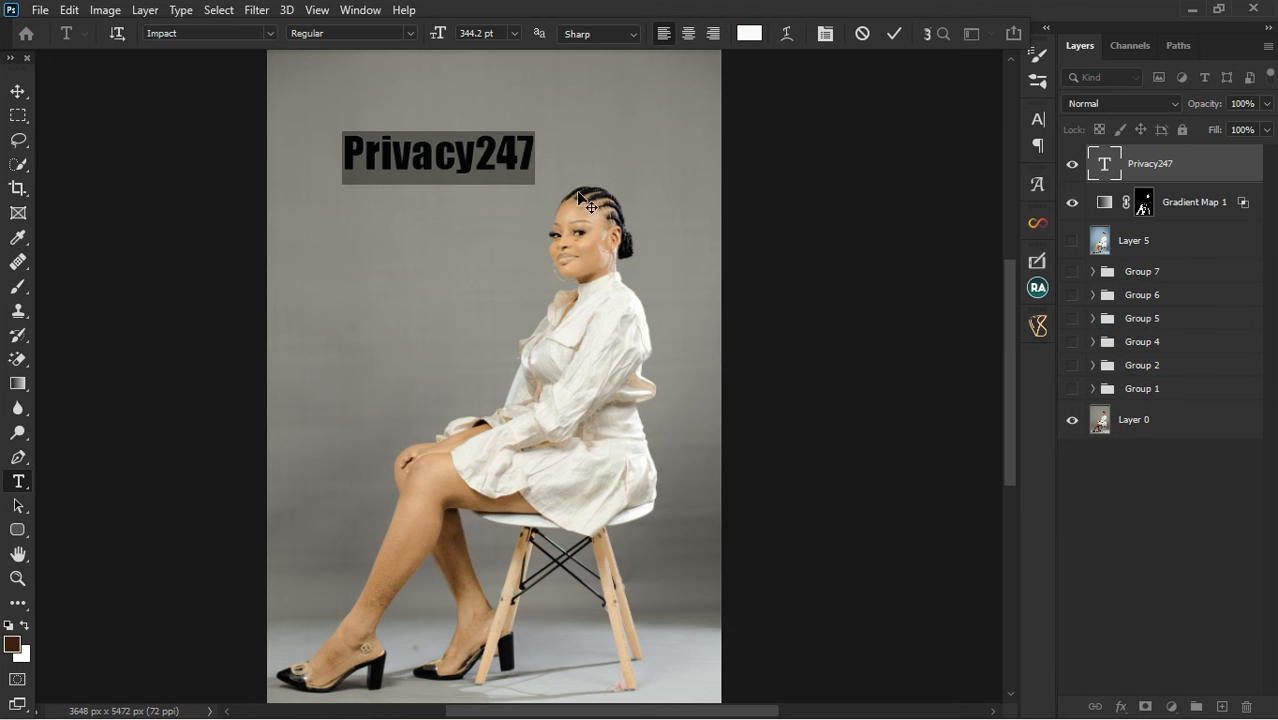
pyautogui.click(17, 91)
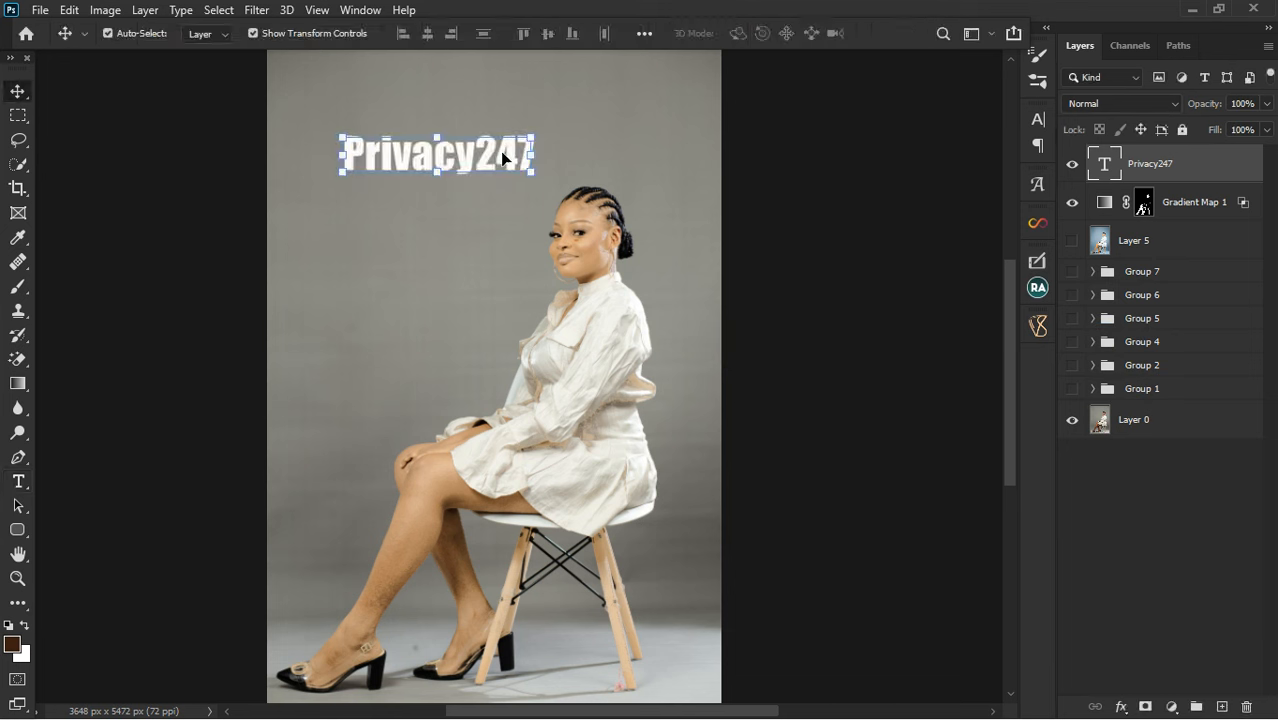
pyautogui.click(1074, 165)
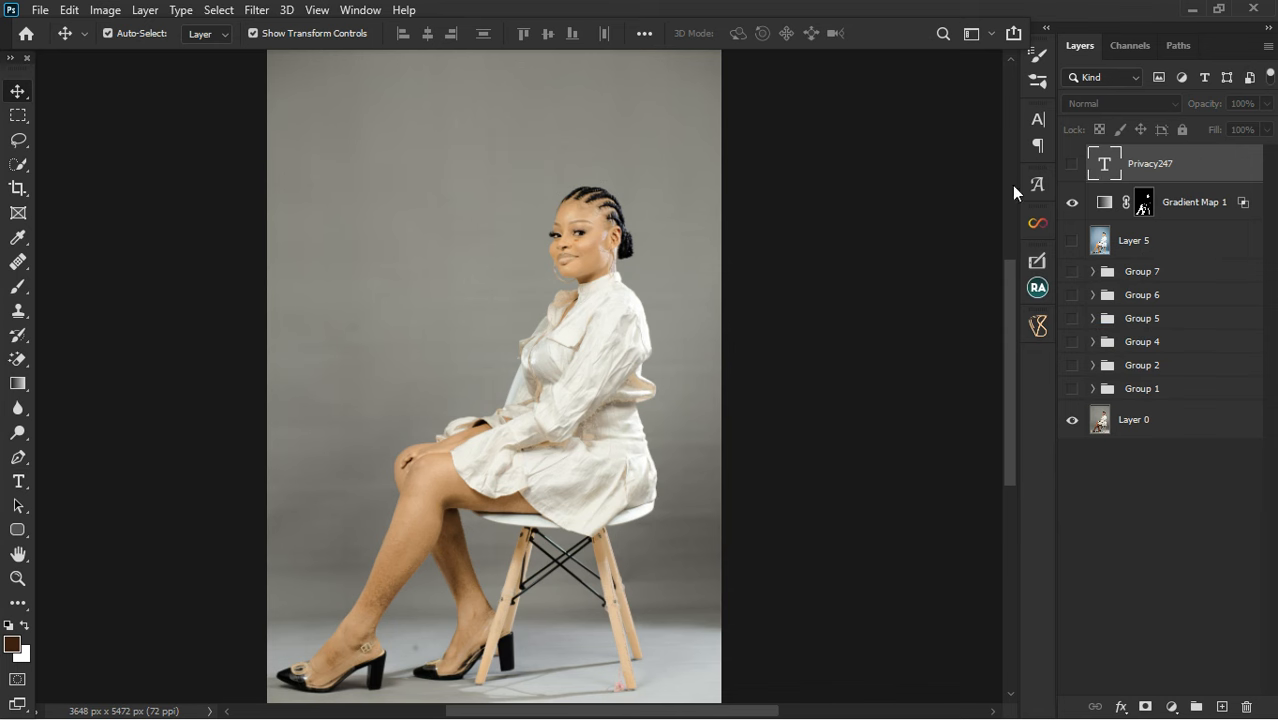
# Step: Hide Gradient Map 1 and show Layer 5 to view the whole blue-toned version, then select the Gradient Map 1 layer
pyautogui.scroll(-2, 580, 229)
pyautogui.scroll(2, 397, 278)
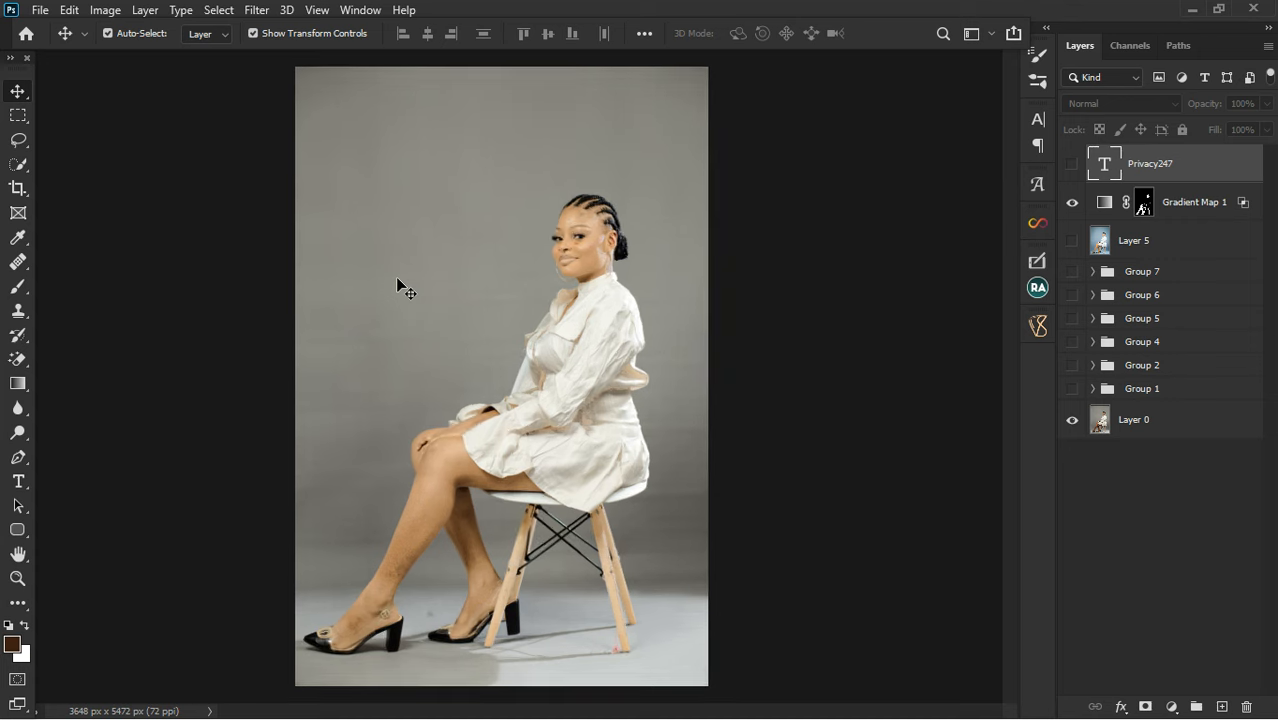
pyautogui.scroll(1, 397, 280)
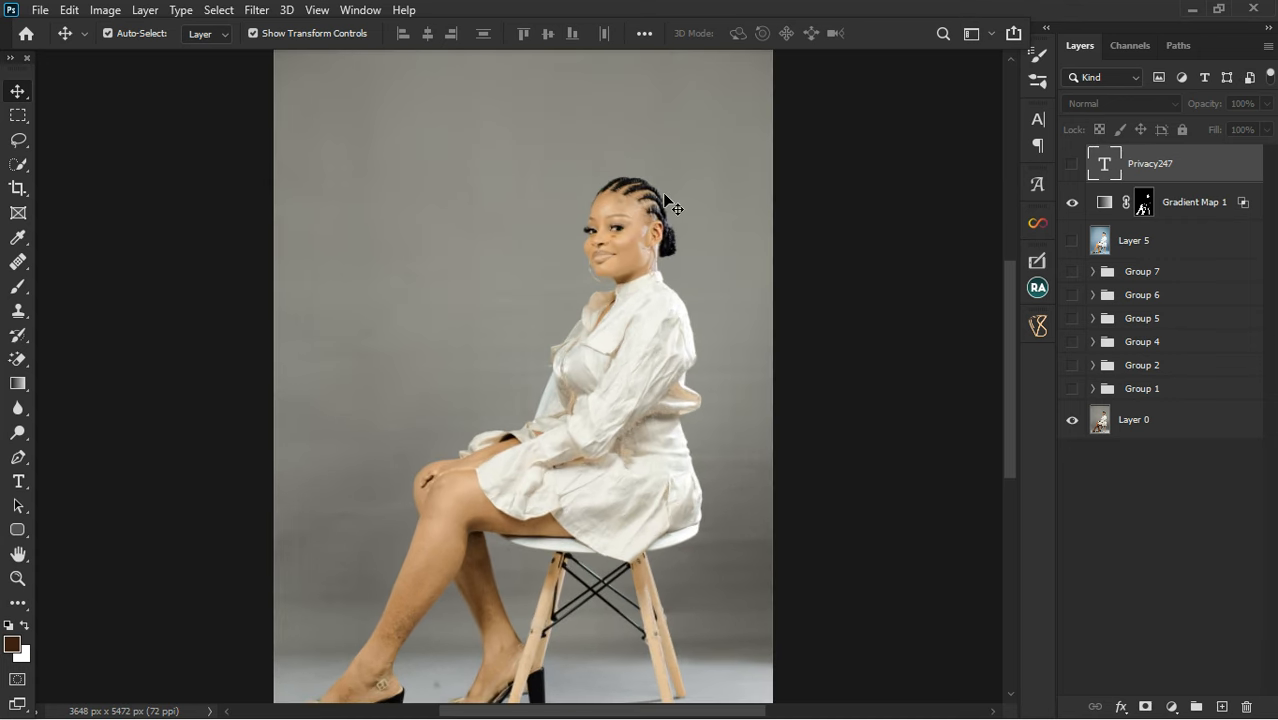
pyautogui.click(1072, 202)
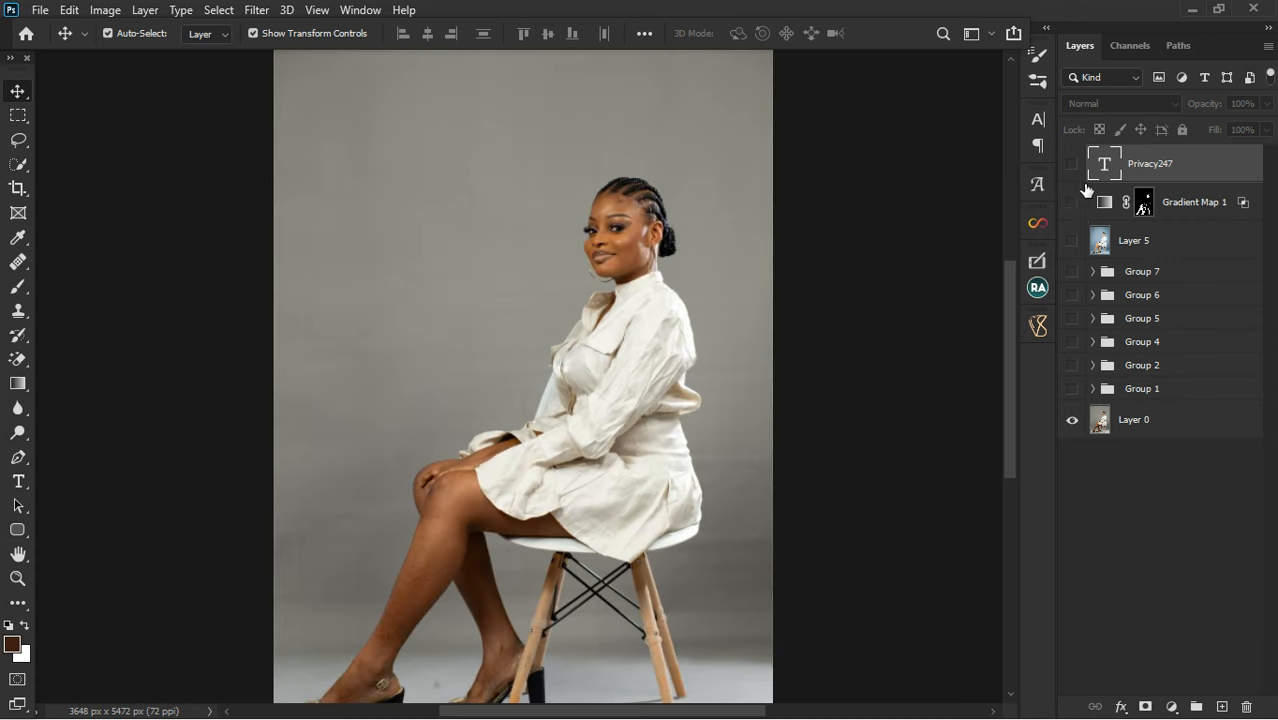
pyautogui.click(1072, 241)
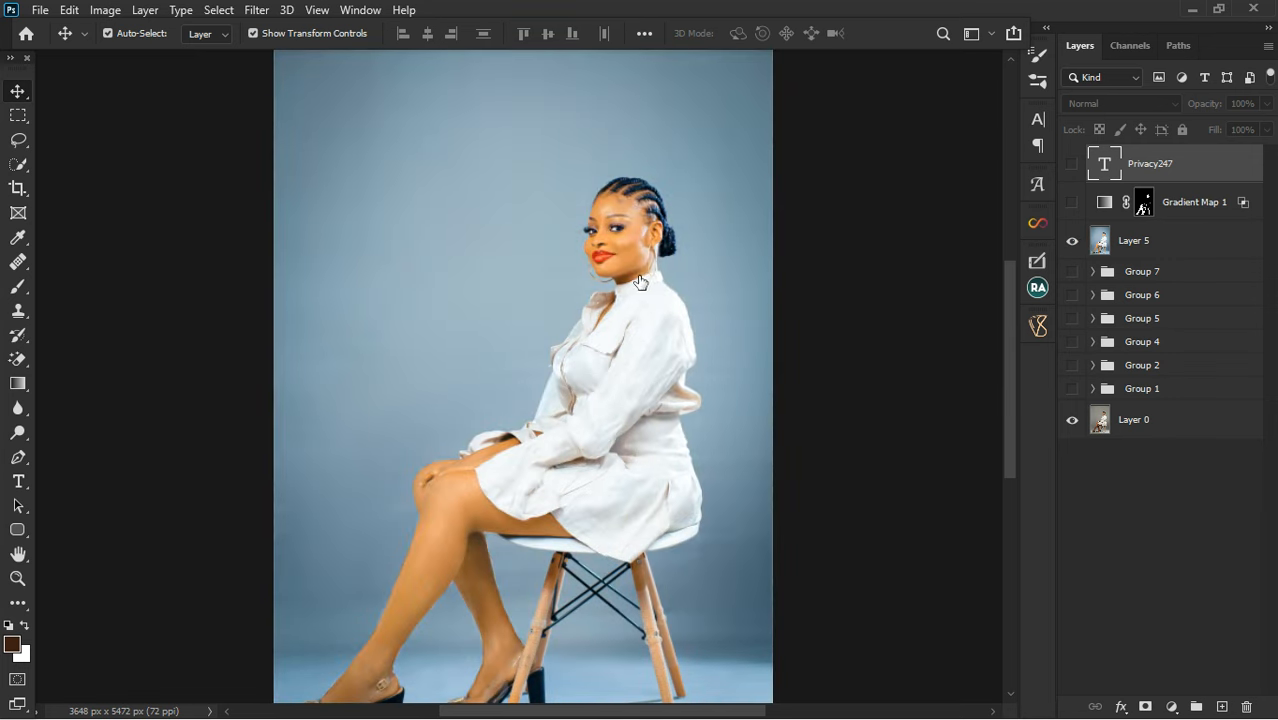
pyautogui.scroll(-5, 621, 270)
pyautogui.scroll(-2, 402, 372)
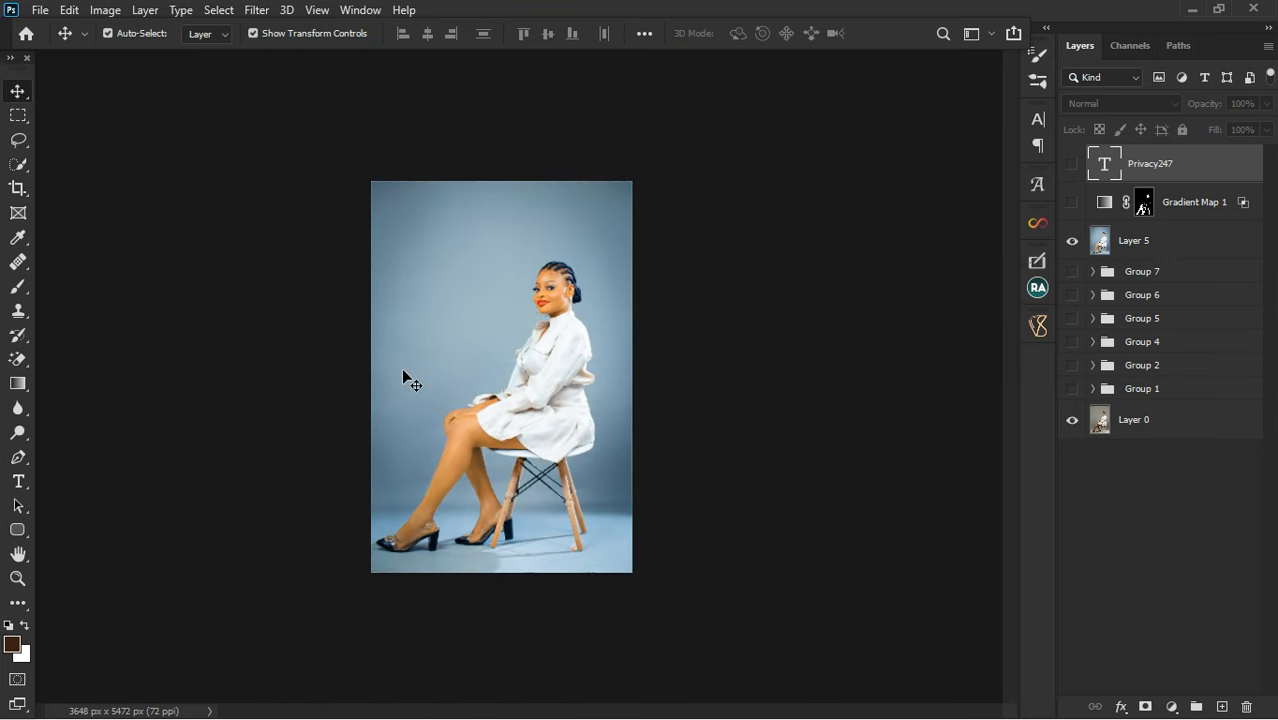
pyautogui.click(1196, 216)
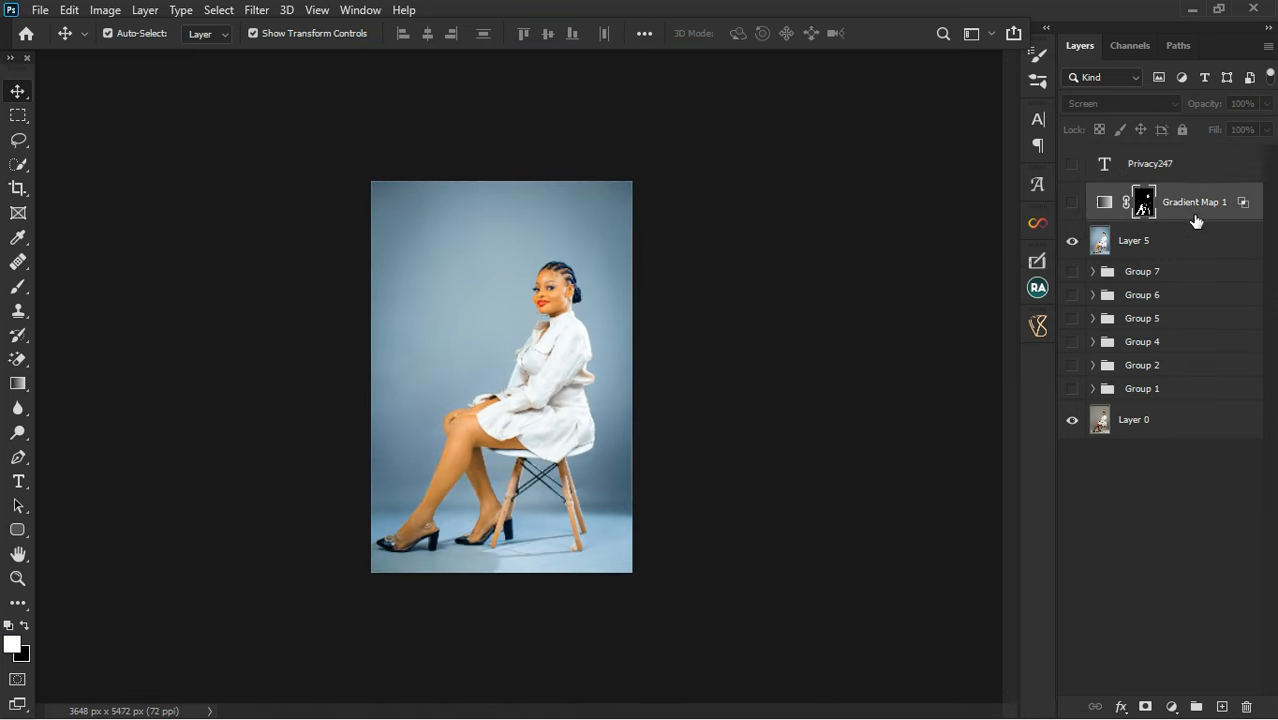